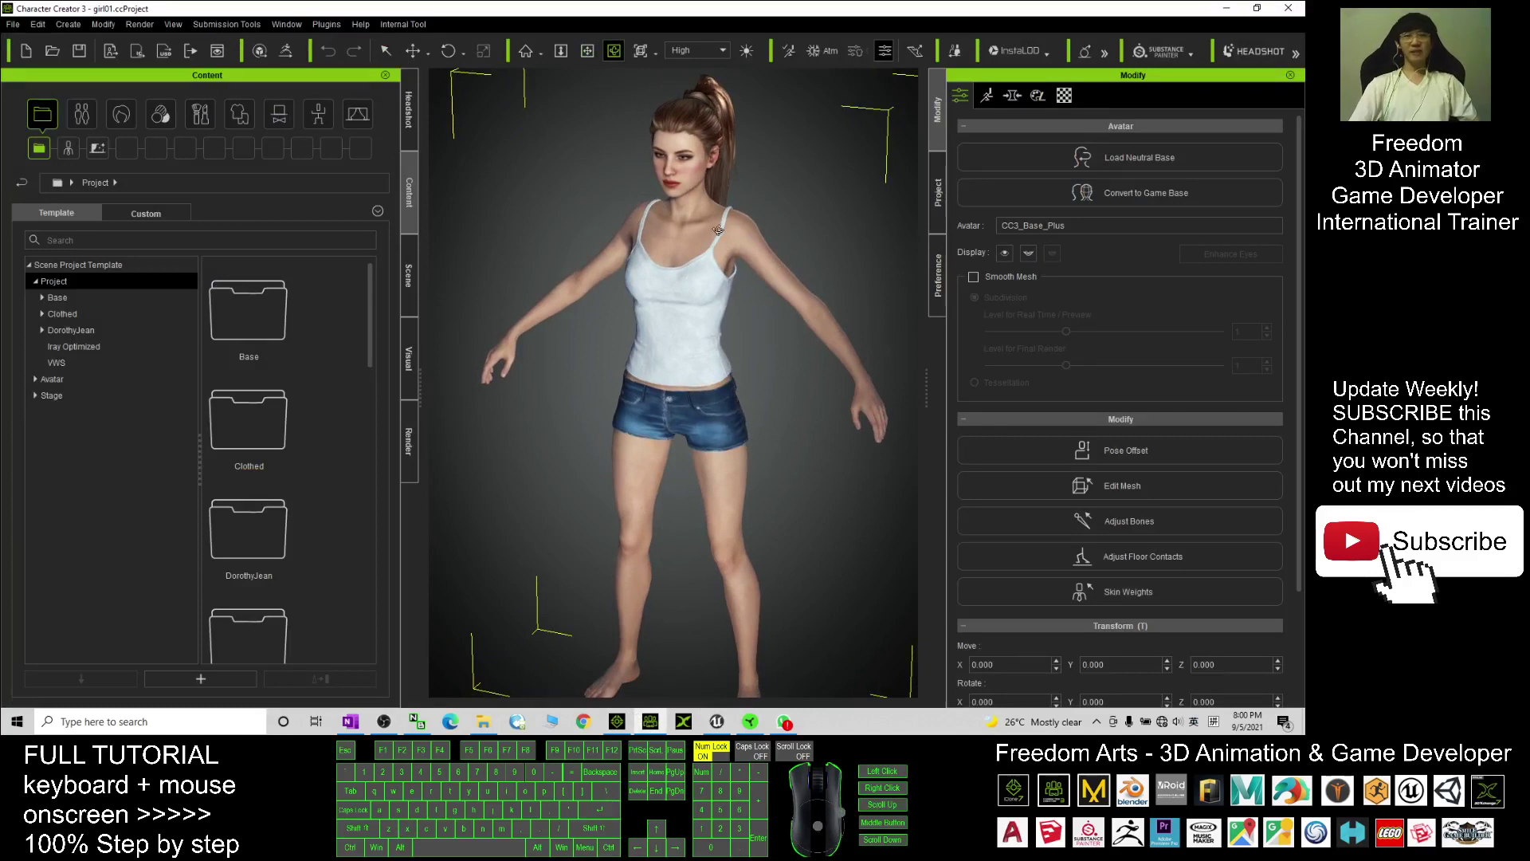
Set the Std_Skin_Head material's diffuse colour to light cyan, darkened to a value of 120 (#507878).
left_click_drag(718, 230, 658, 214)
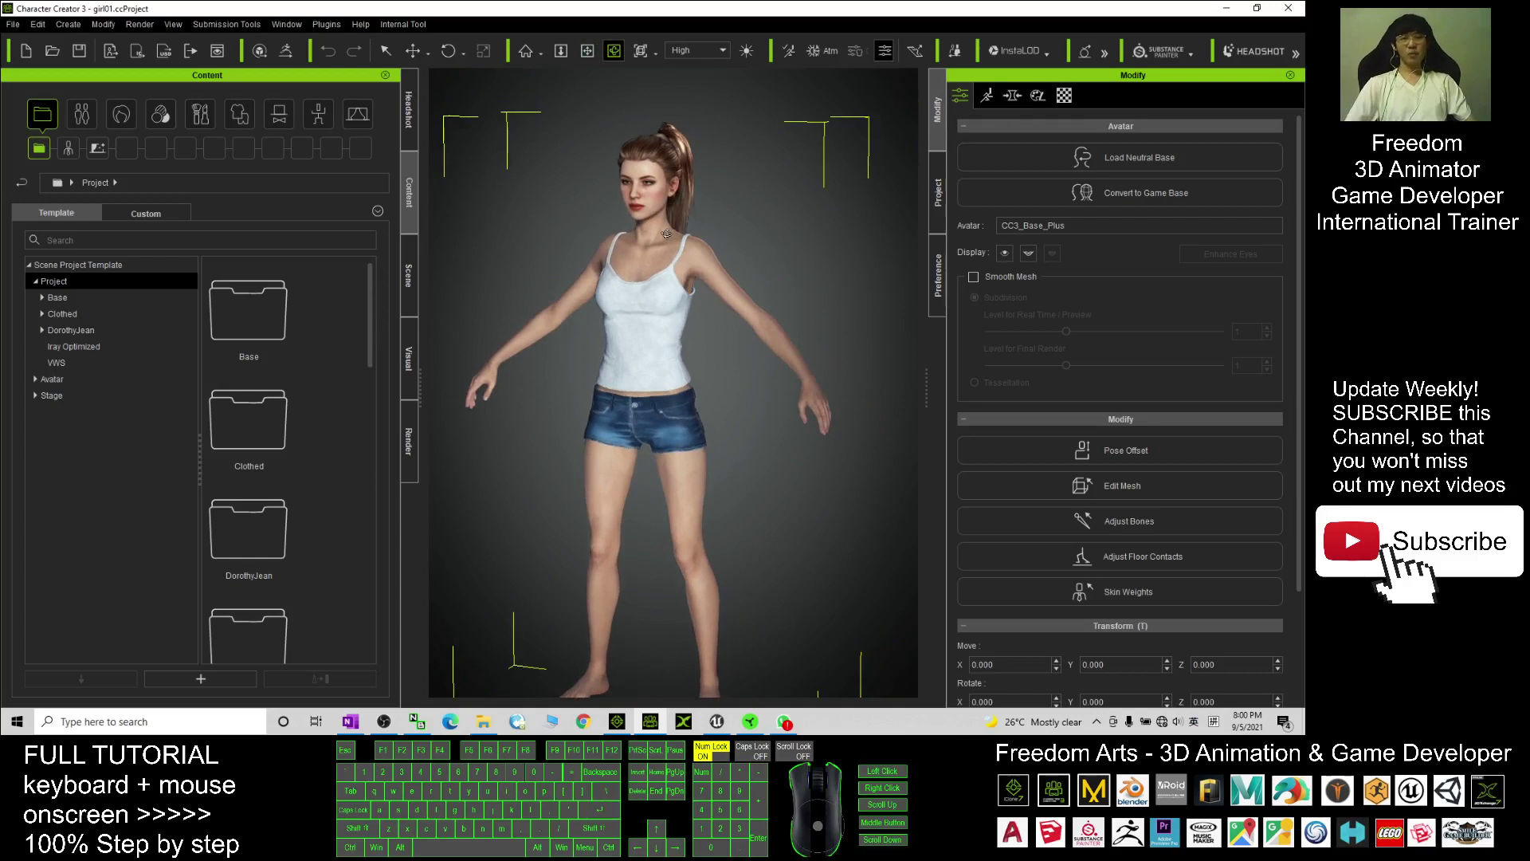
key("q")
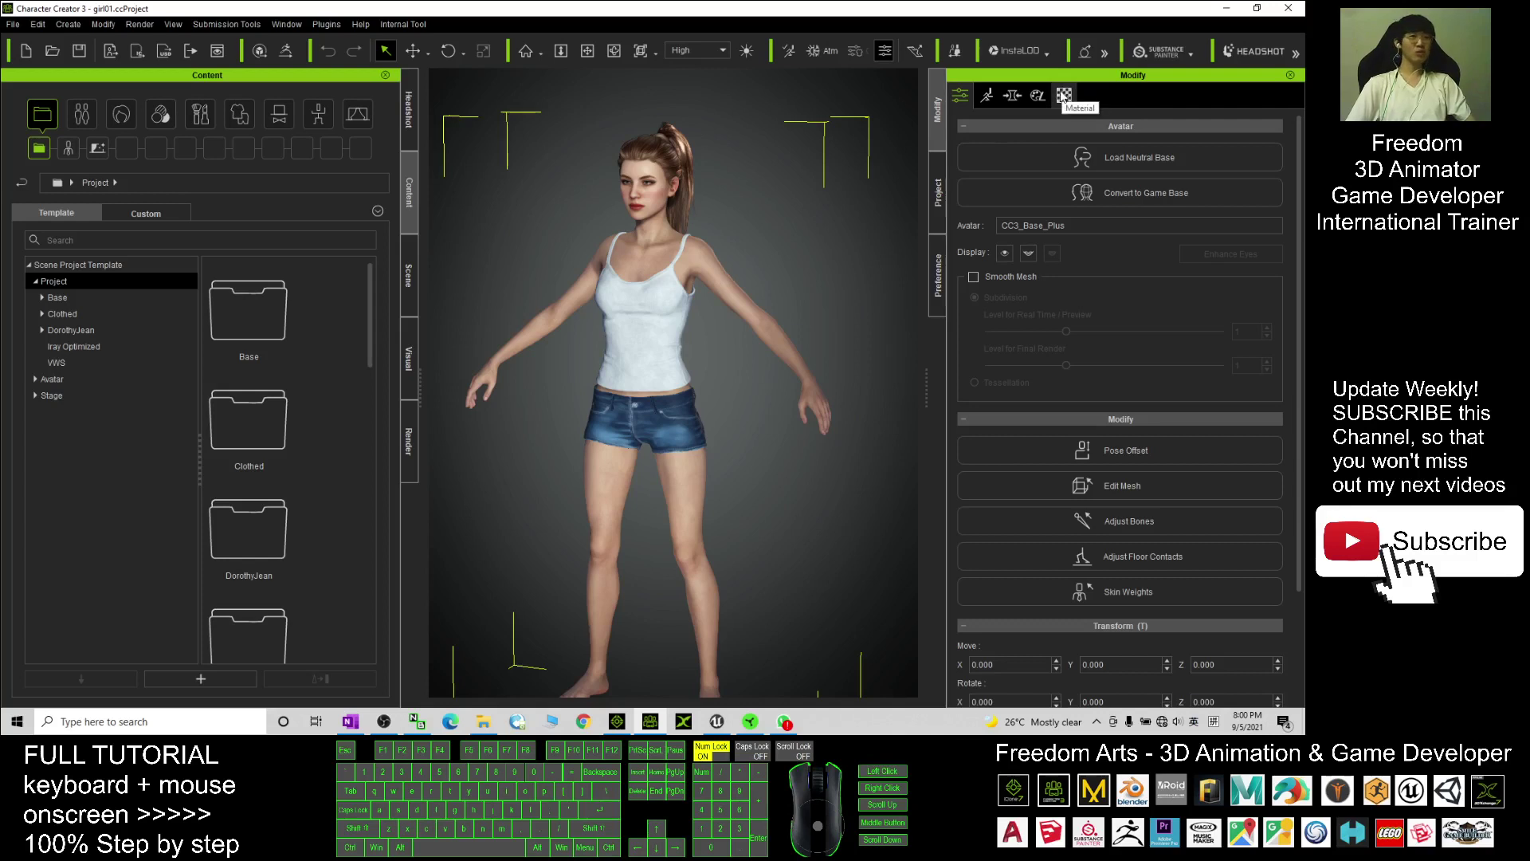
left_click(1063, 97)
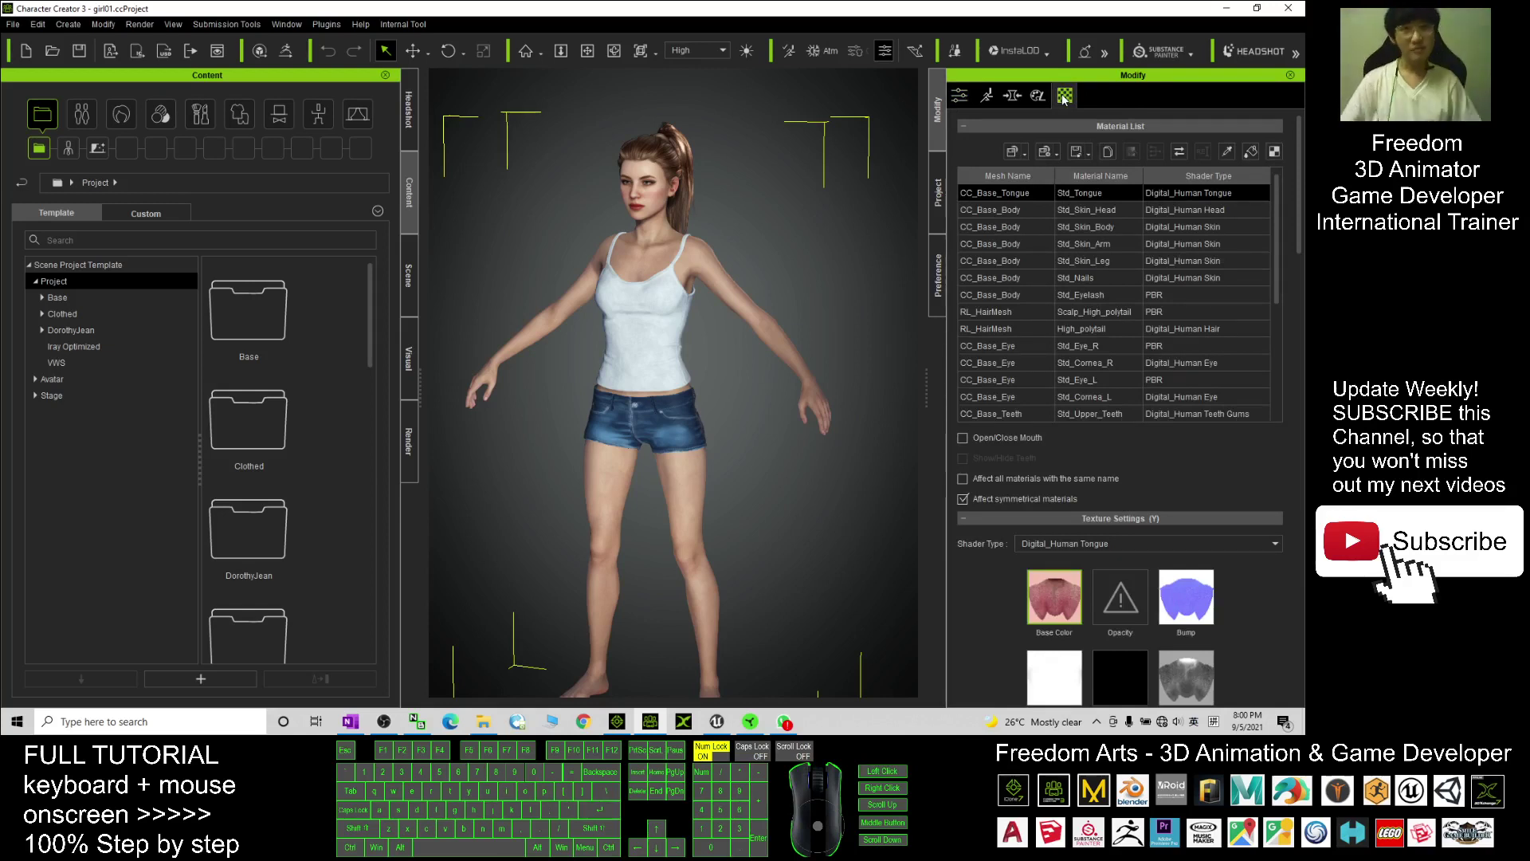
left_click(1083, 207)
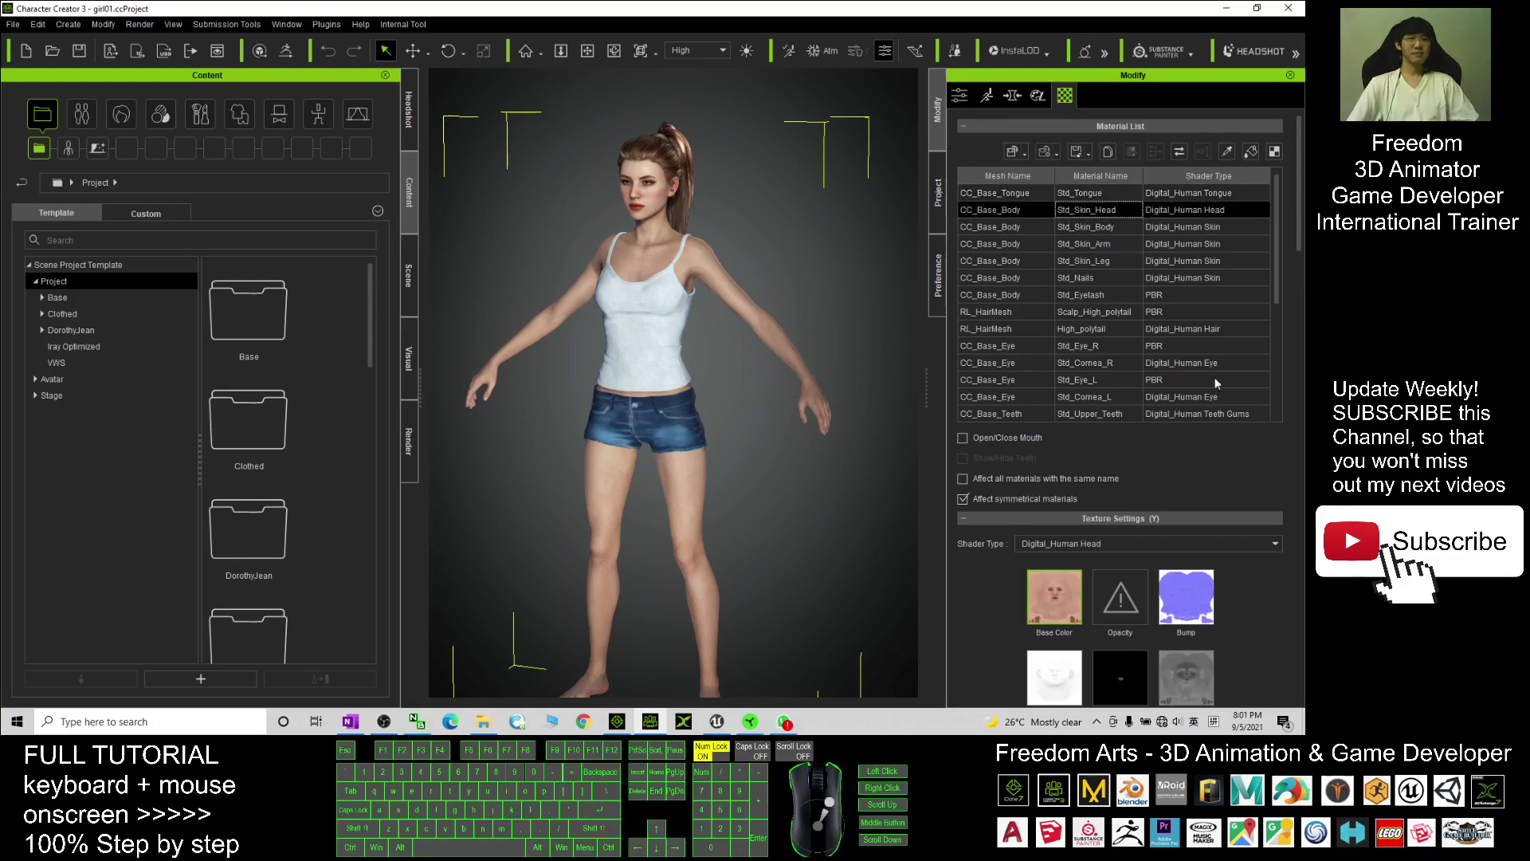
left_click_drag(1296, 191, 1302, 389)
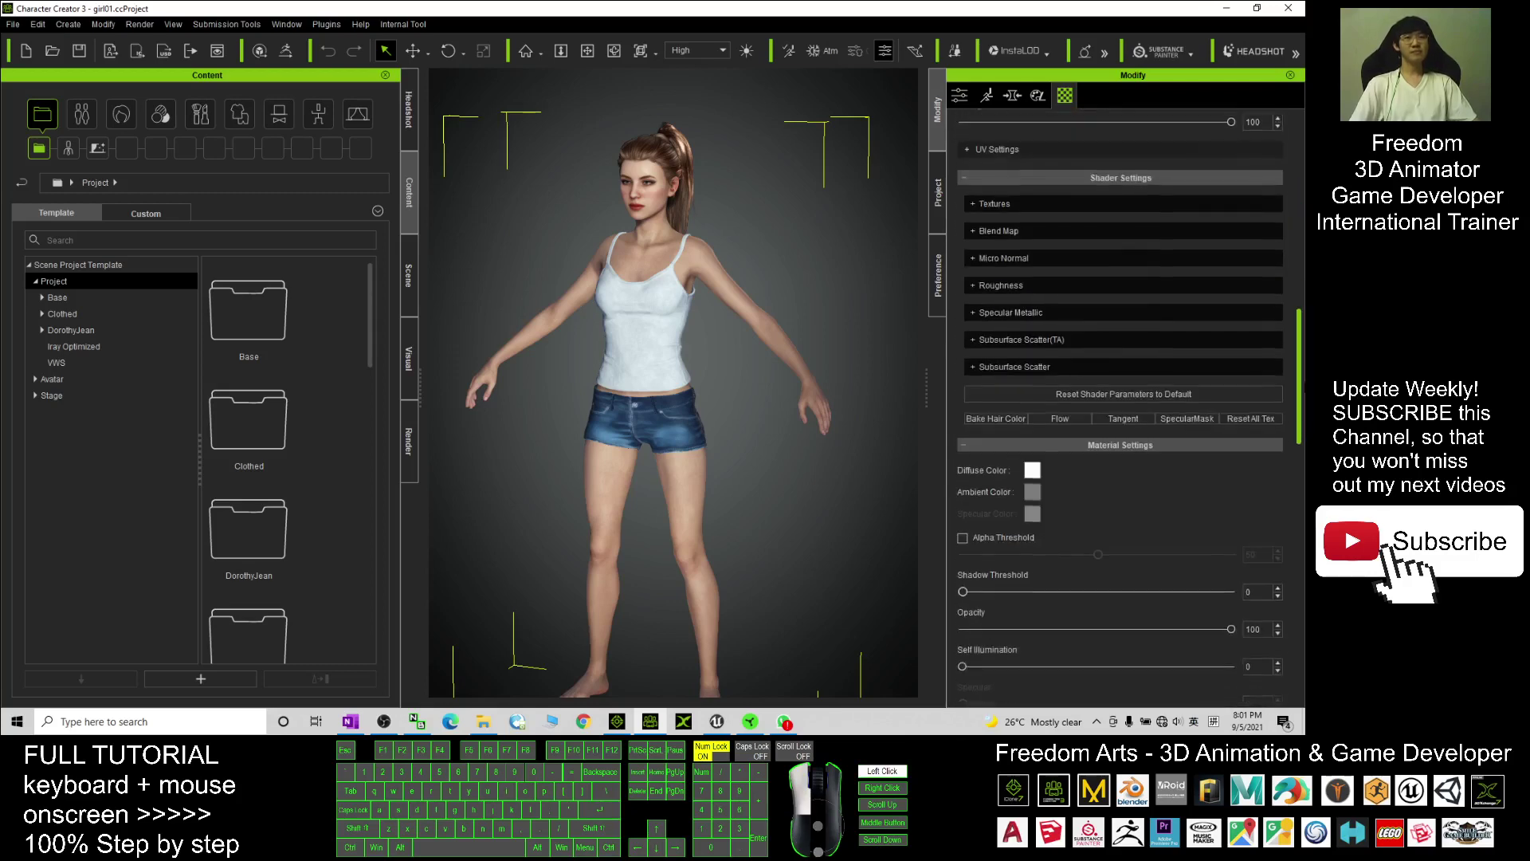
left_click(1033, 463)
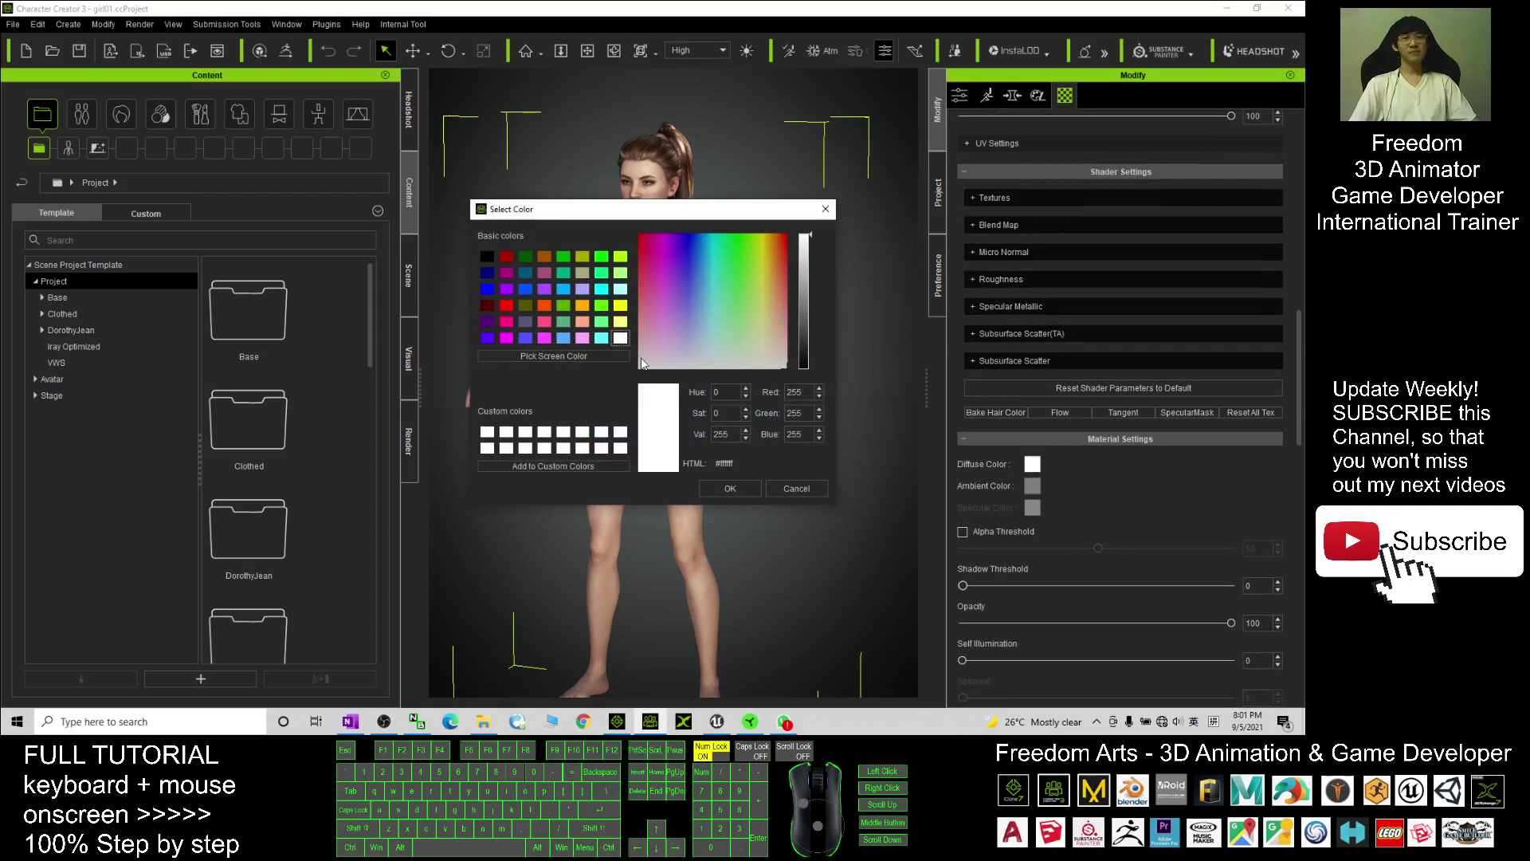
left_click(620, 290)
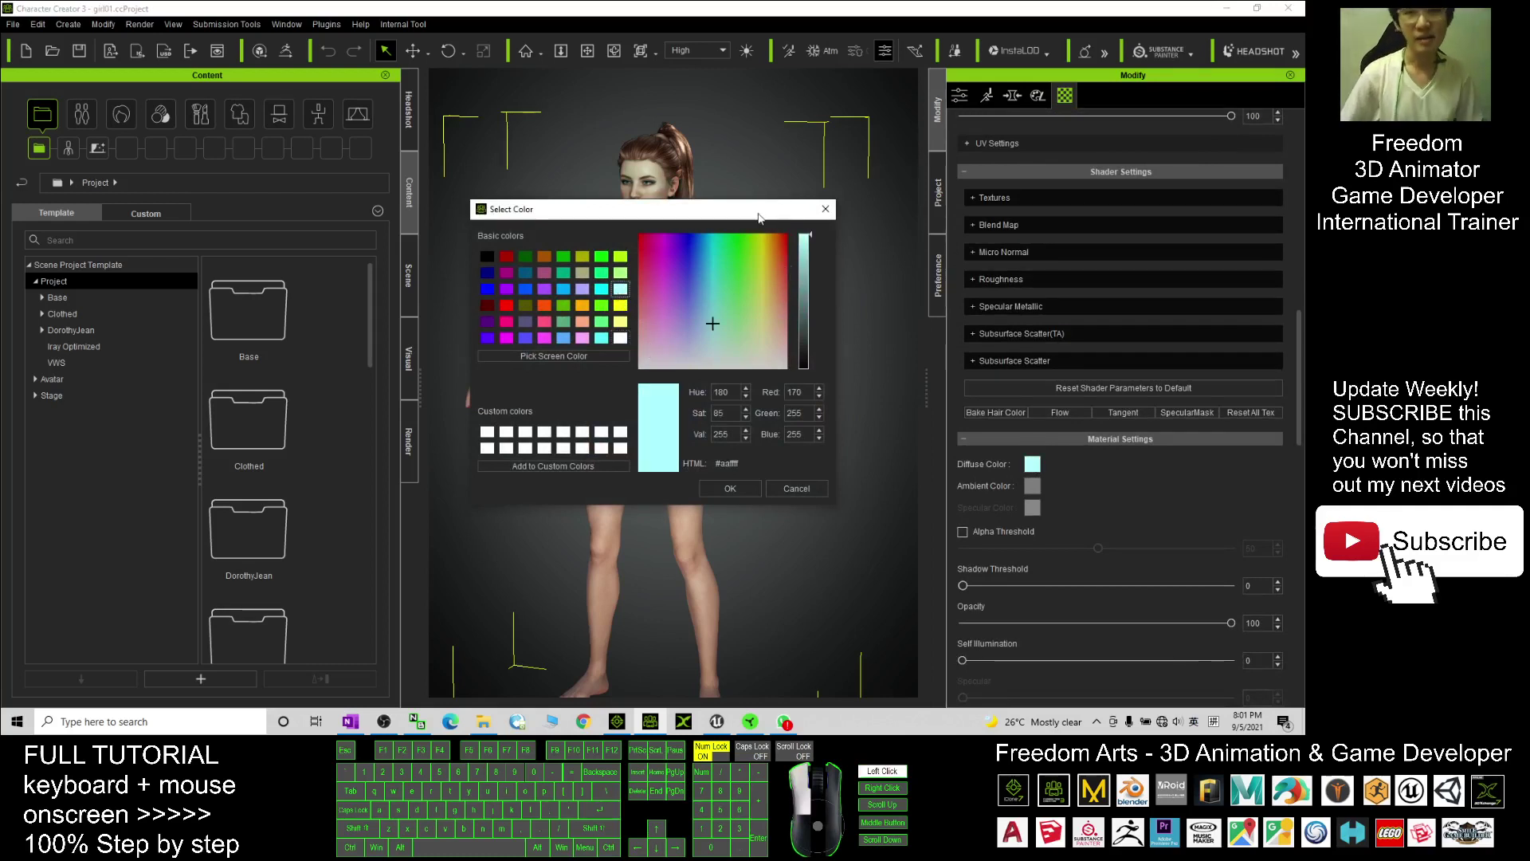
left_click_drag(759, 216, 1046, 272)
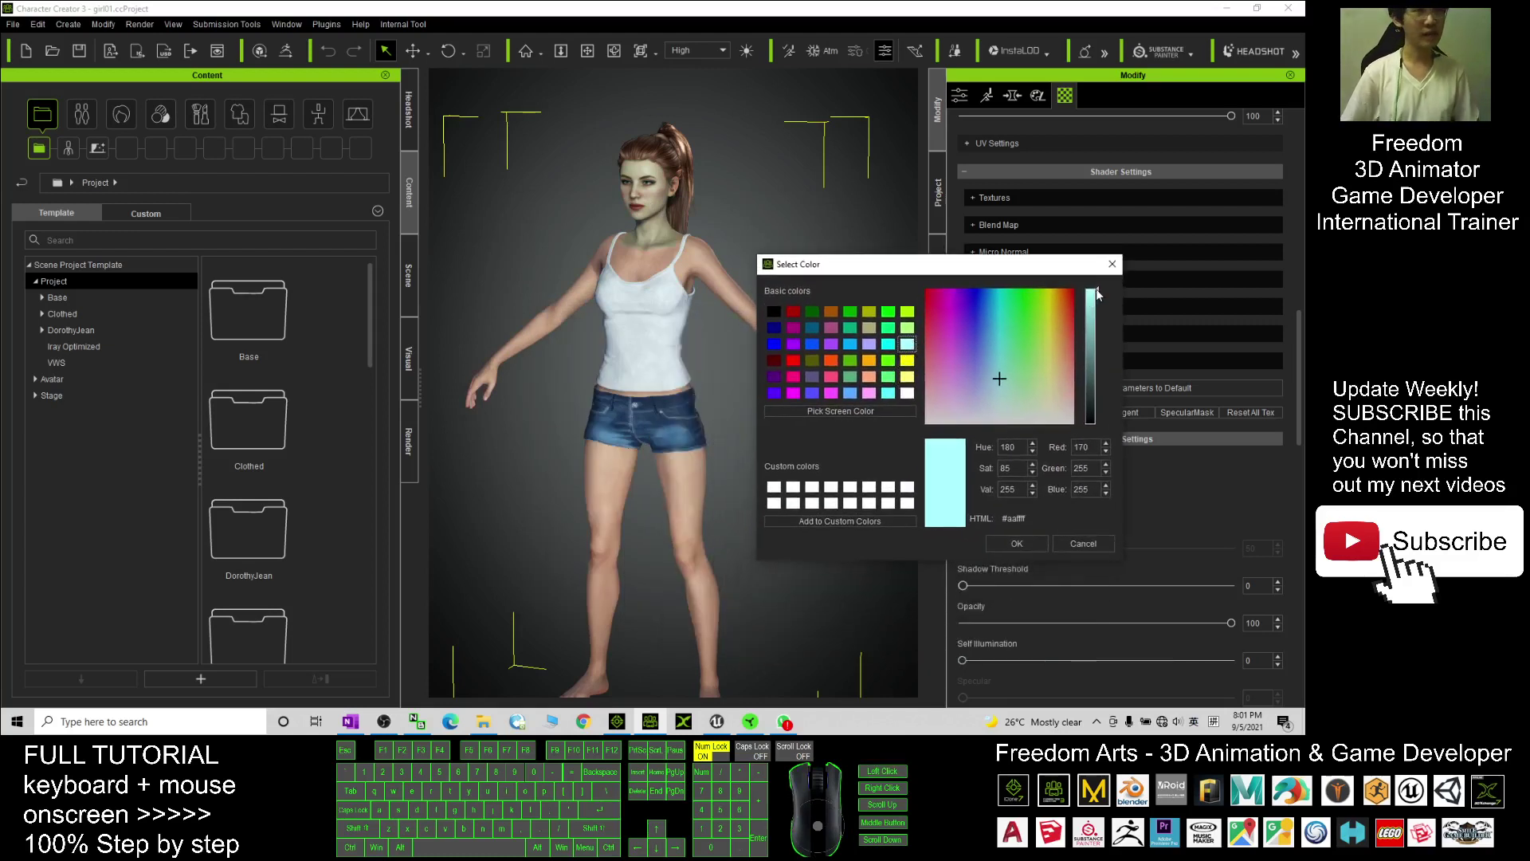
left_click_drag(1099, 293, 1095, 365)
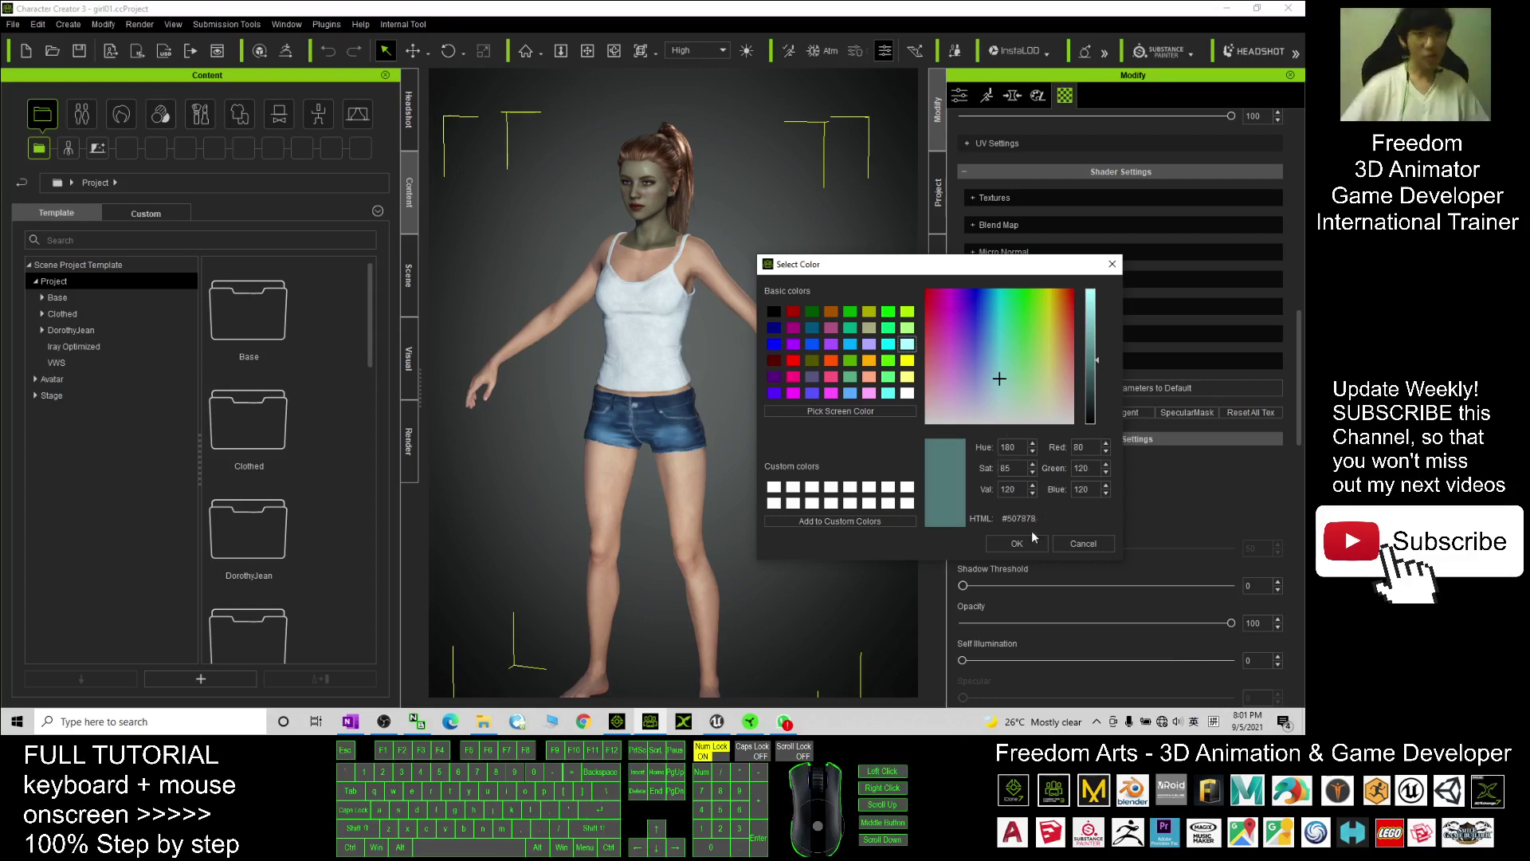
Copy the HTML colour code #507878 and accept the diffuse colour for the head skin.
left_click_drag(1049, 518, 900, 494)
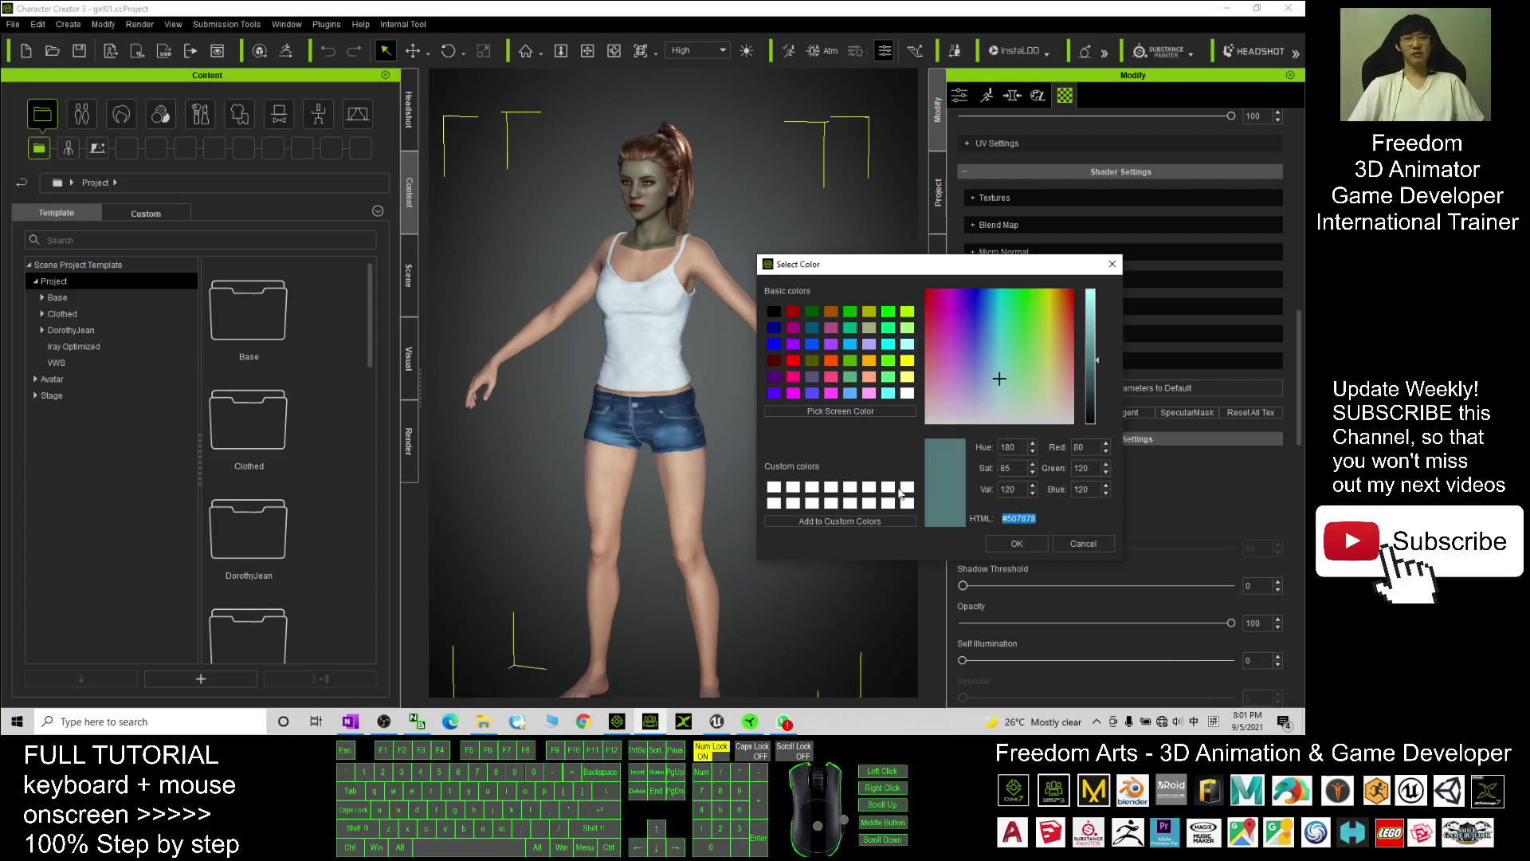
right_click(1019, 522)
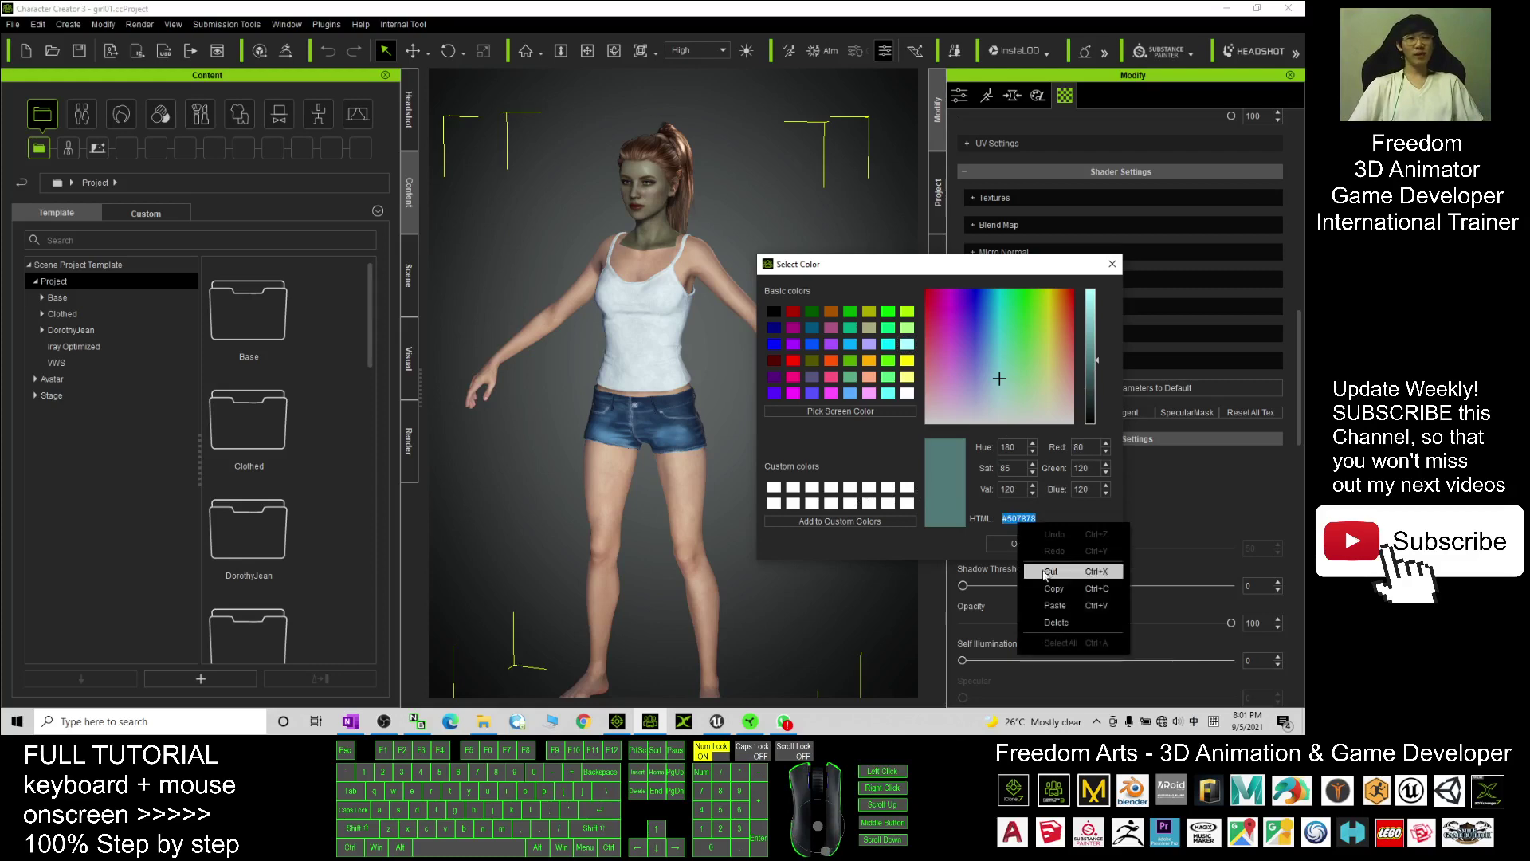
left_click(1040, 589)
left_click(1026, 546)
left_click(1026, 544)
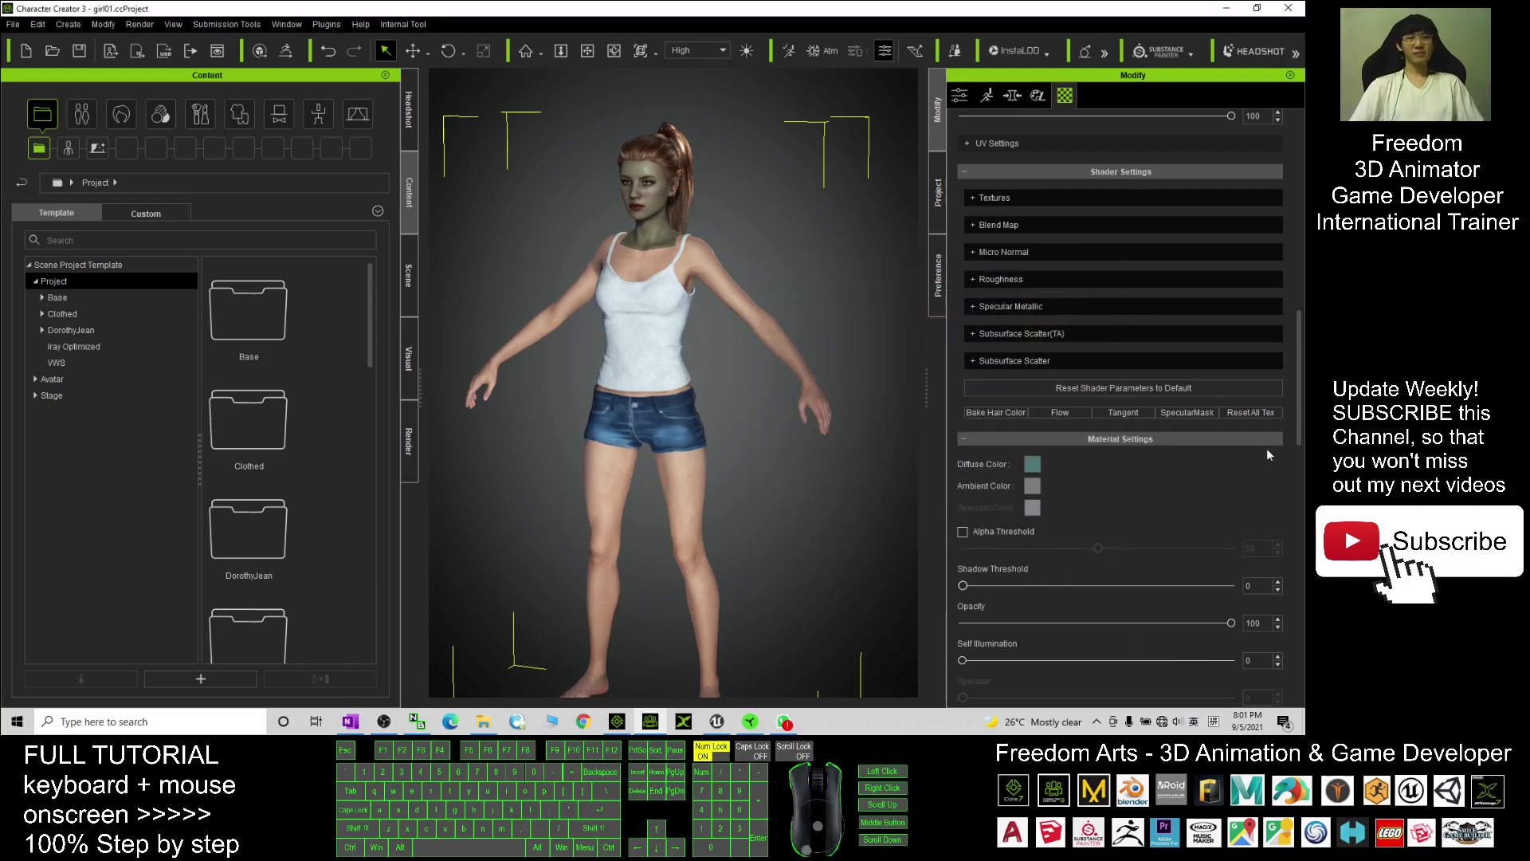
Apply the copied colour code #507878 as the diffuse colour of the Std_Skin_Body material.
scroll(1105, 227, "up", 8)
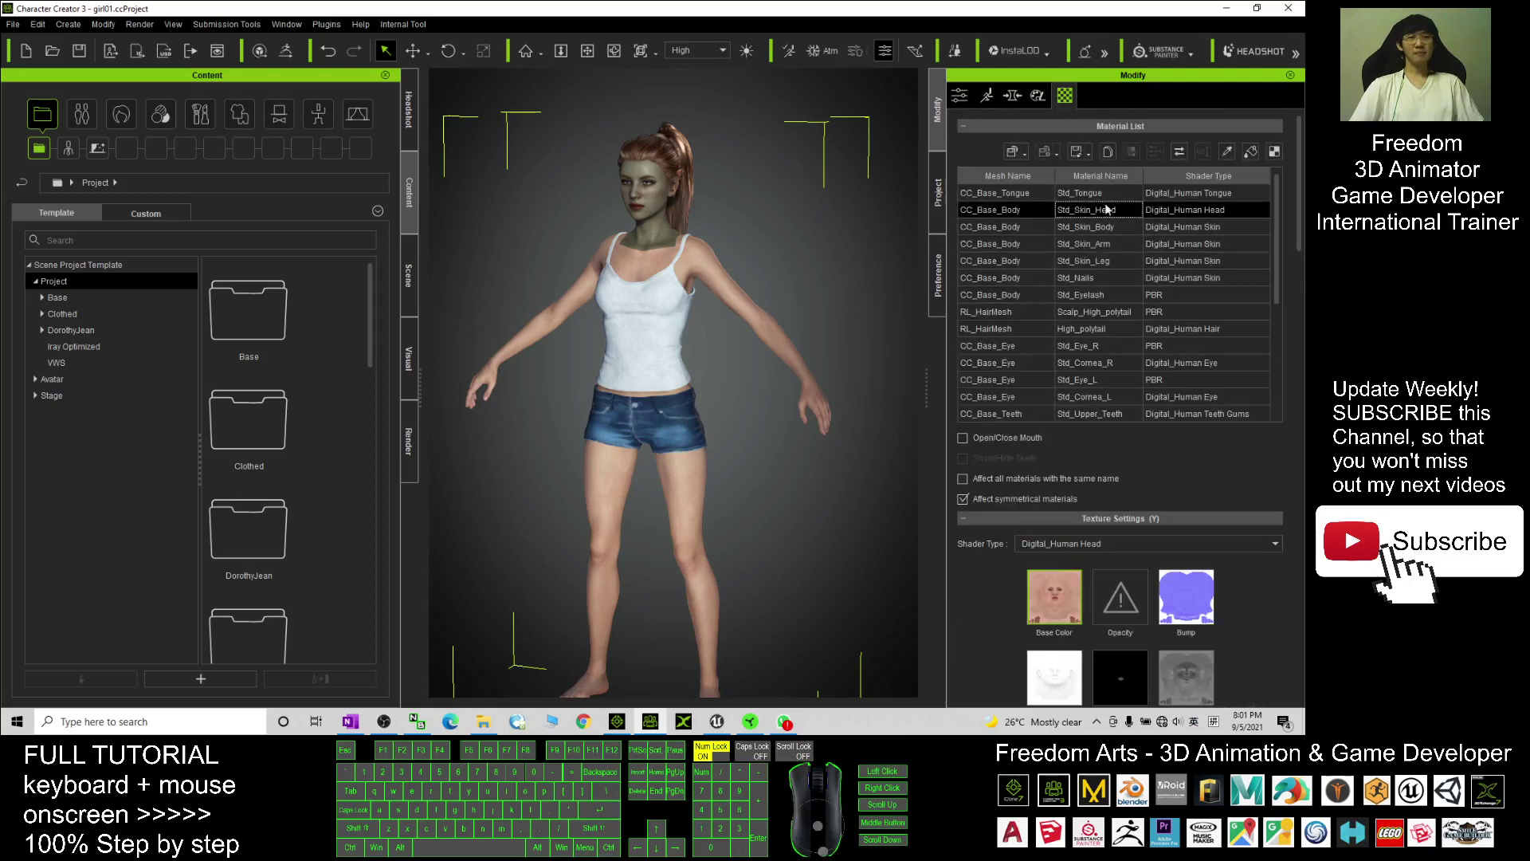
left_click(1105, 228)
left_click_drag(1297, 192, 1291, 408)
left_click(1030, 355)
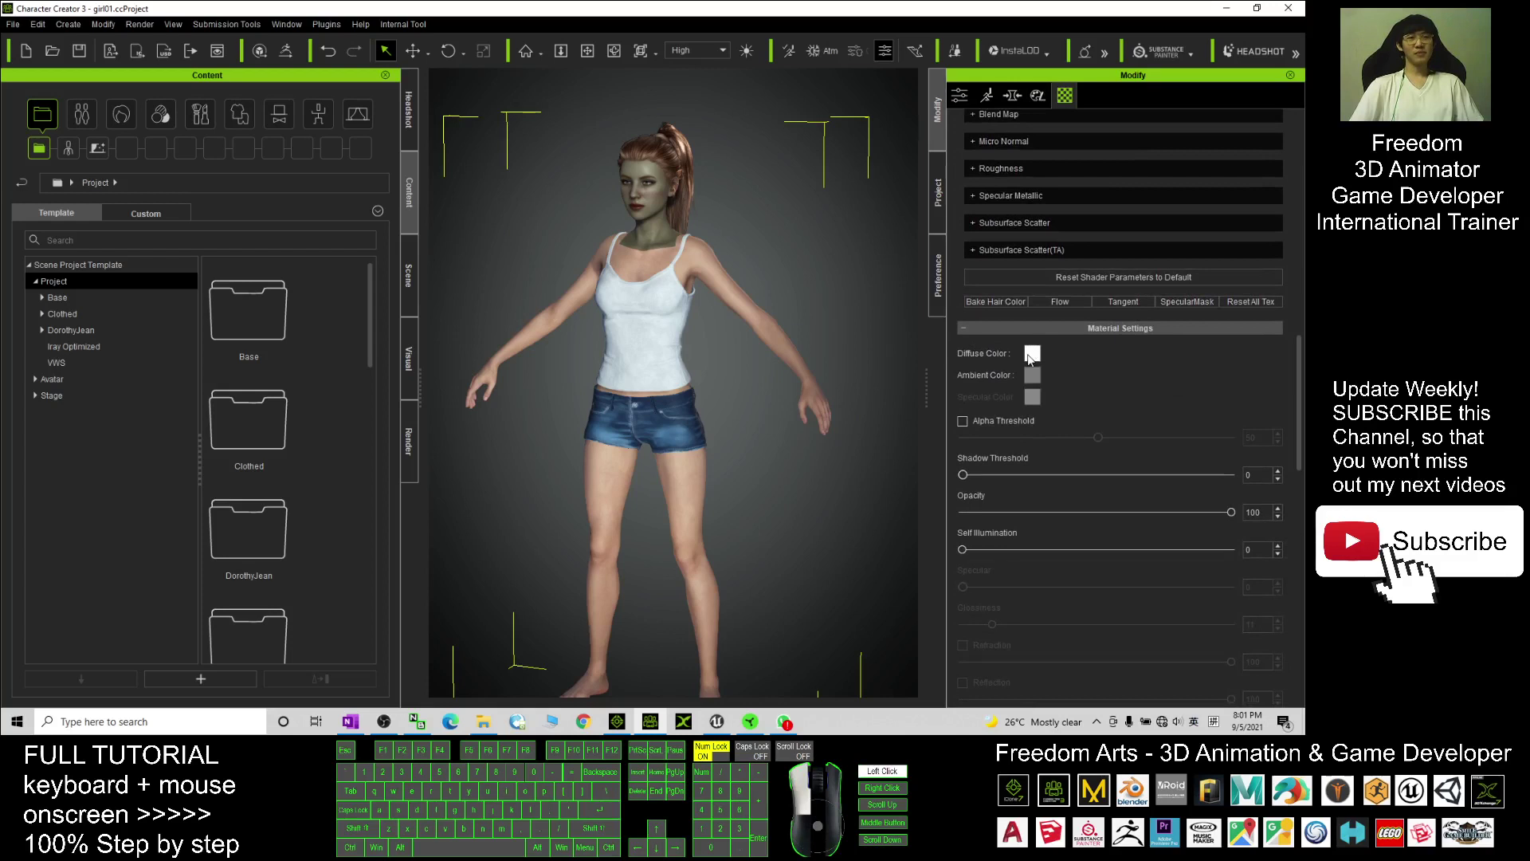
left_click_drag(693, 209, 1039, 248)
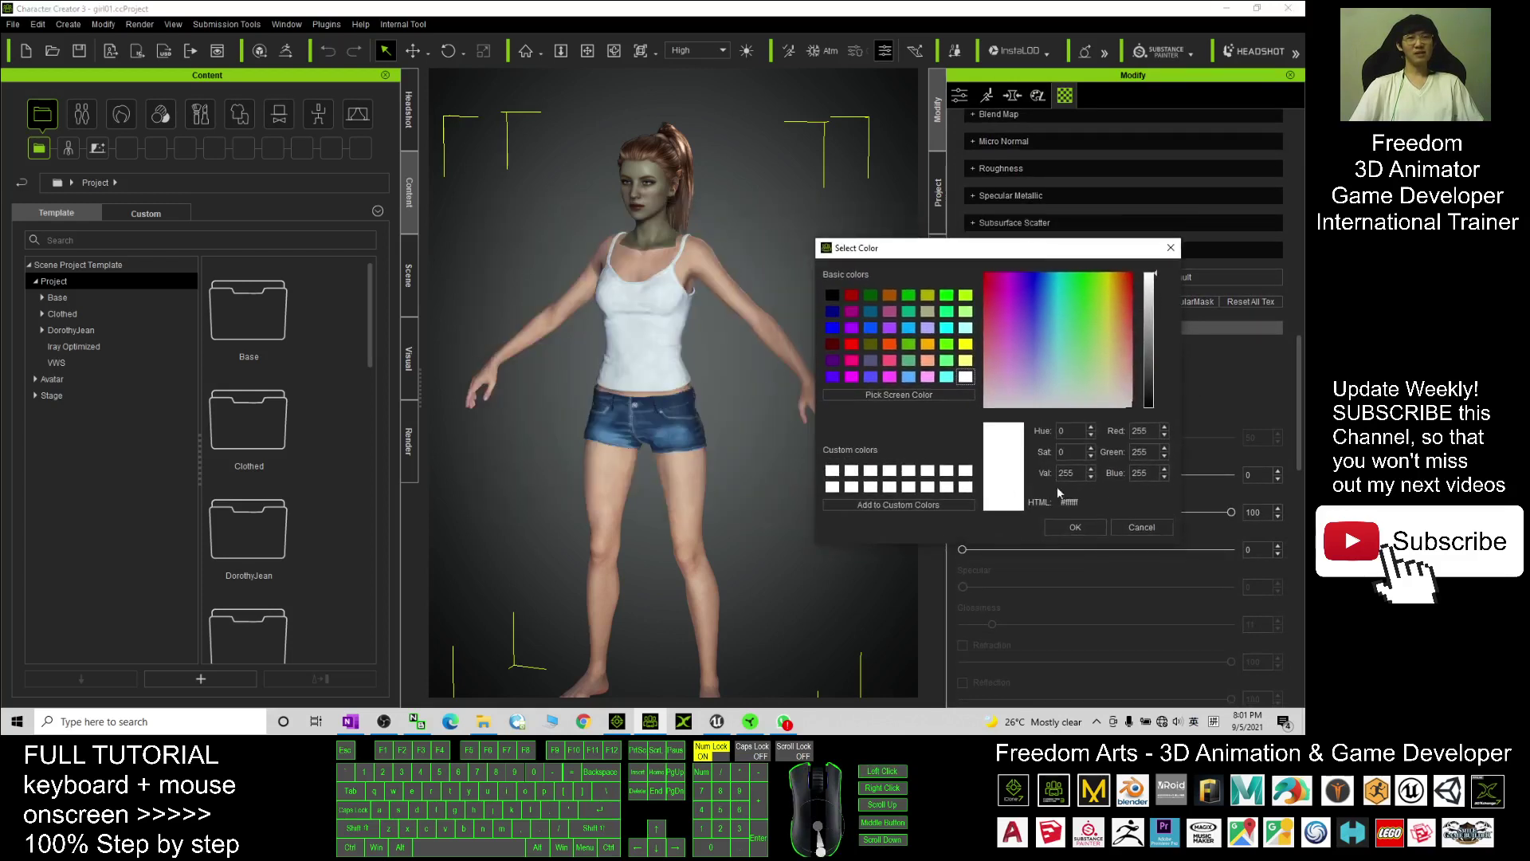
left_click_drag(1083, 504, 1044, 507)
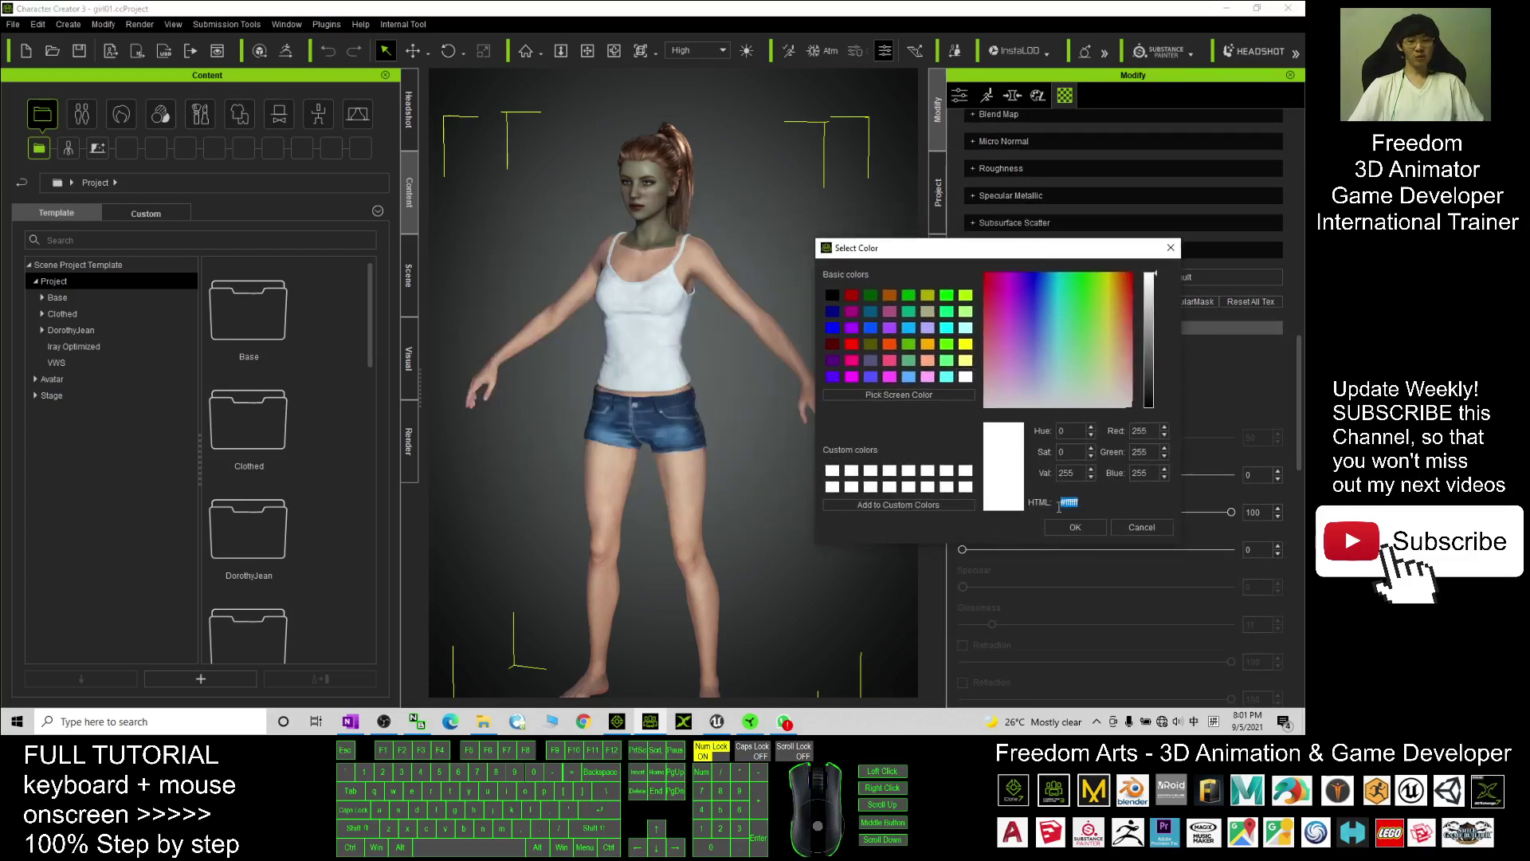
key("ctrl+v")
left_click(1092, 525)
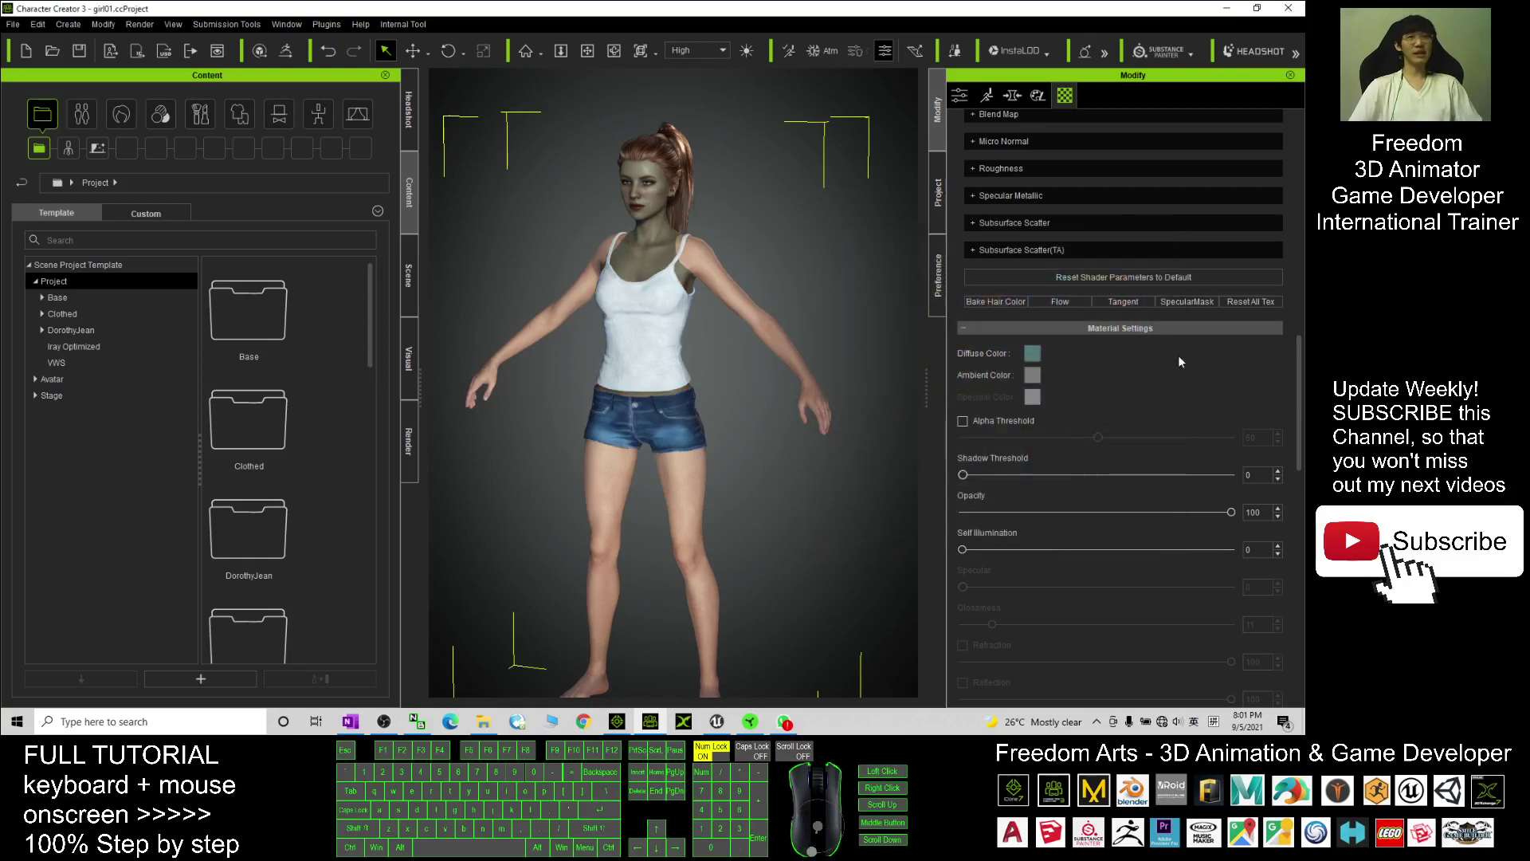
Set the diffuse colour of the Std_Skin_Arm material to the copied code #507878.
scroll(1298, 433, "up", 10)
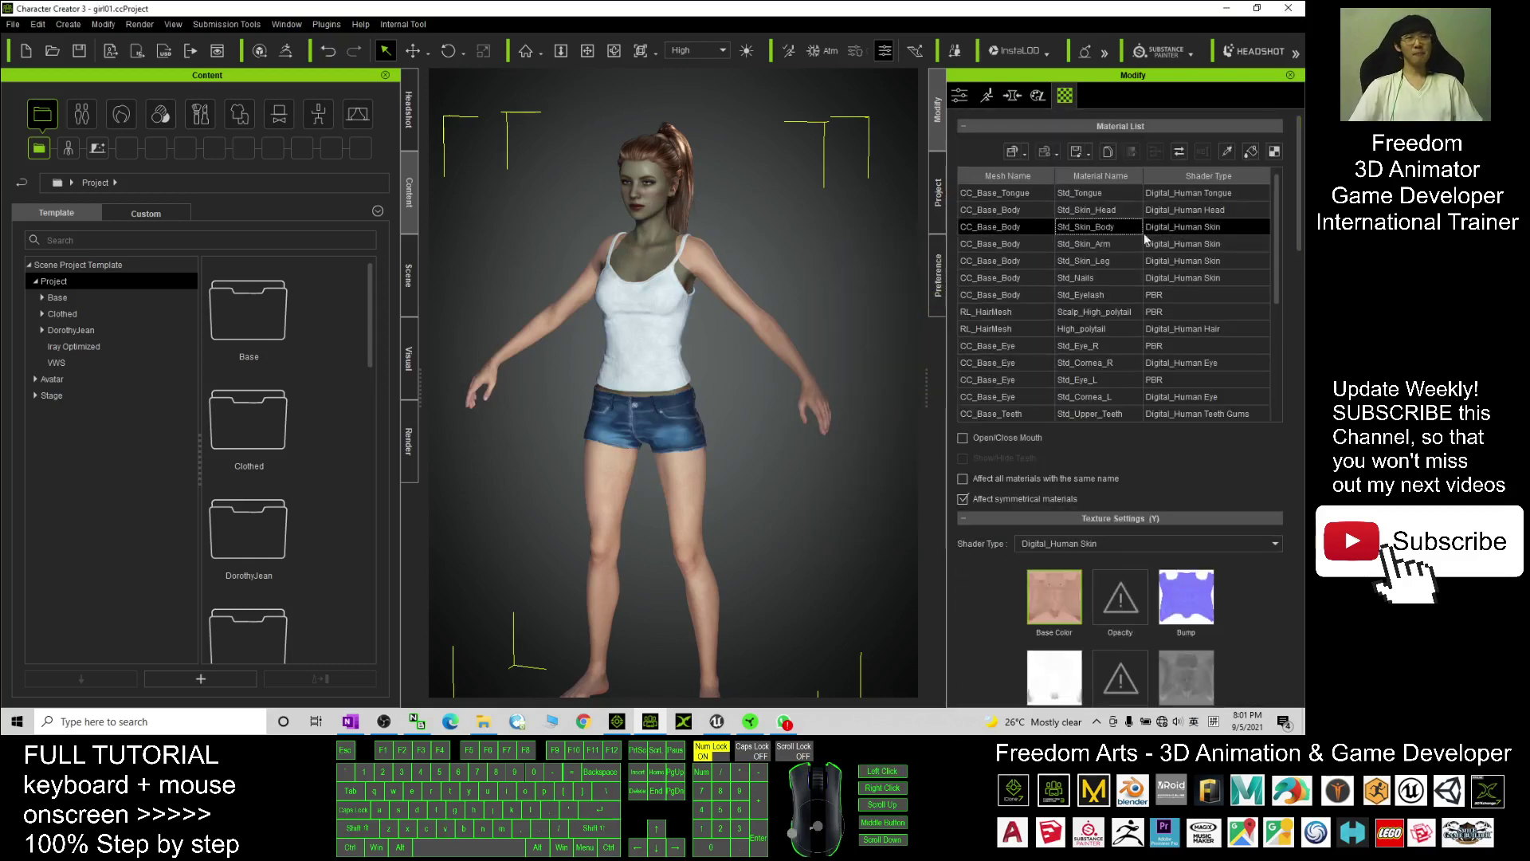
left_click(1071, 240)
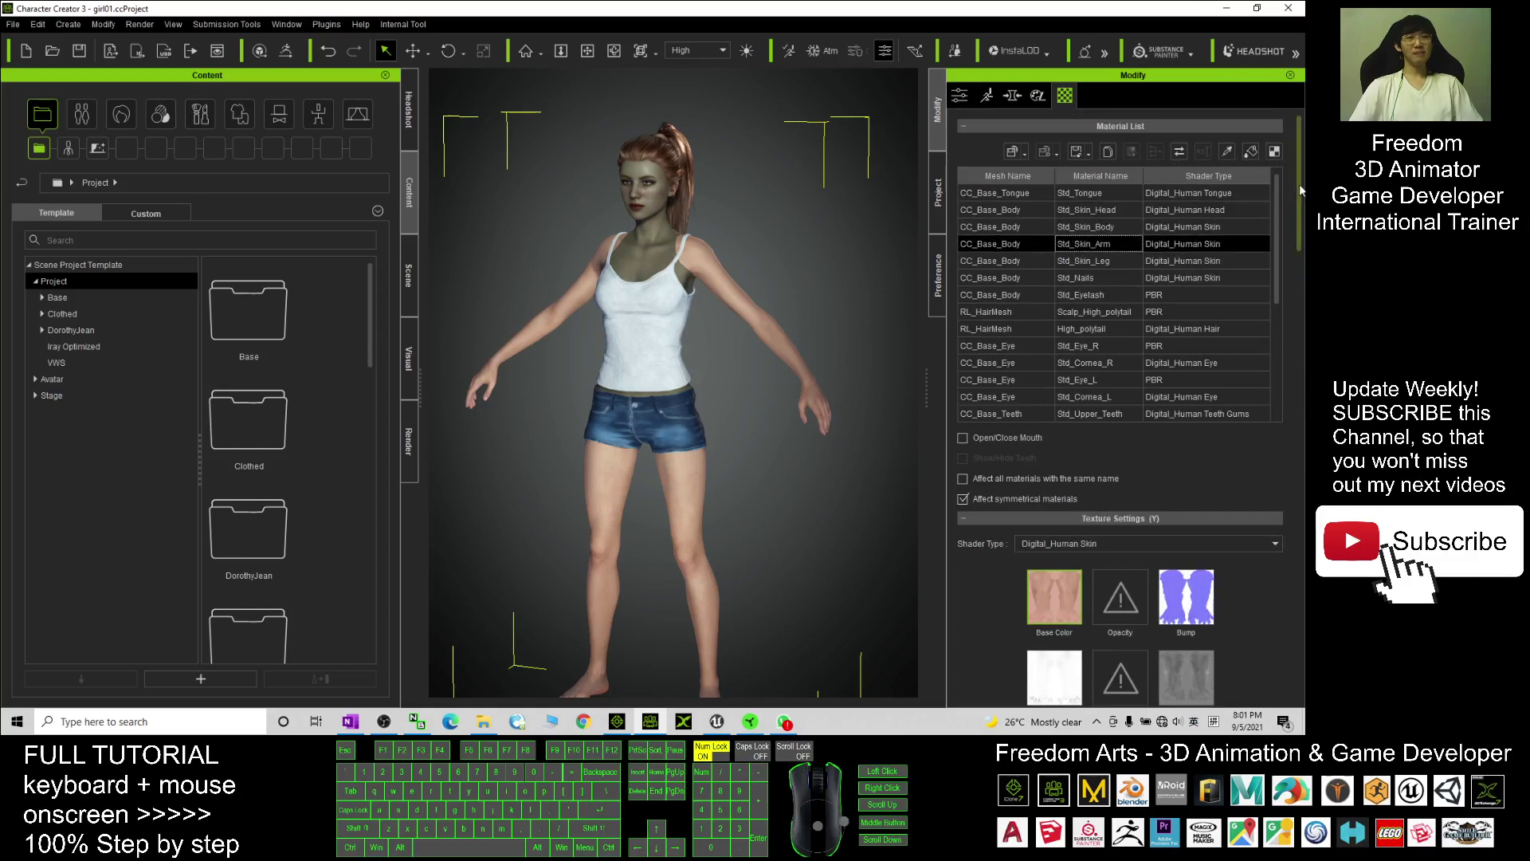
scroll(1082, 481, "down", 10)
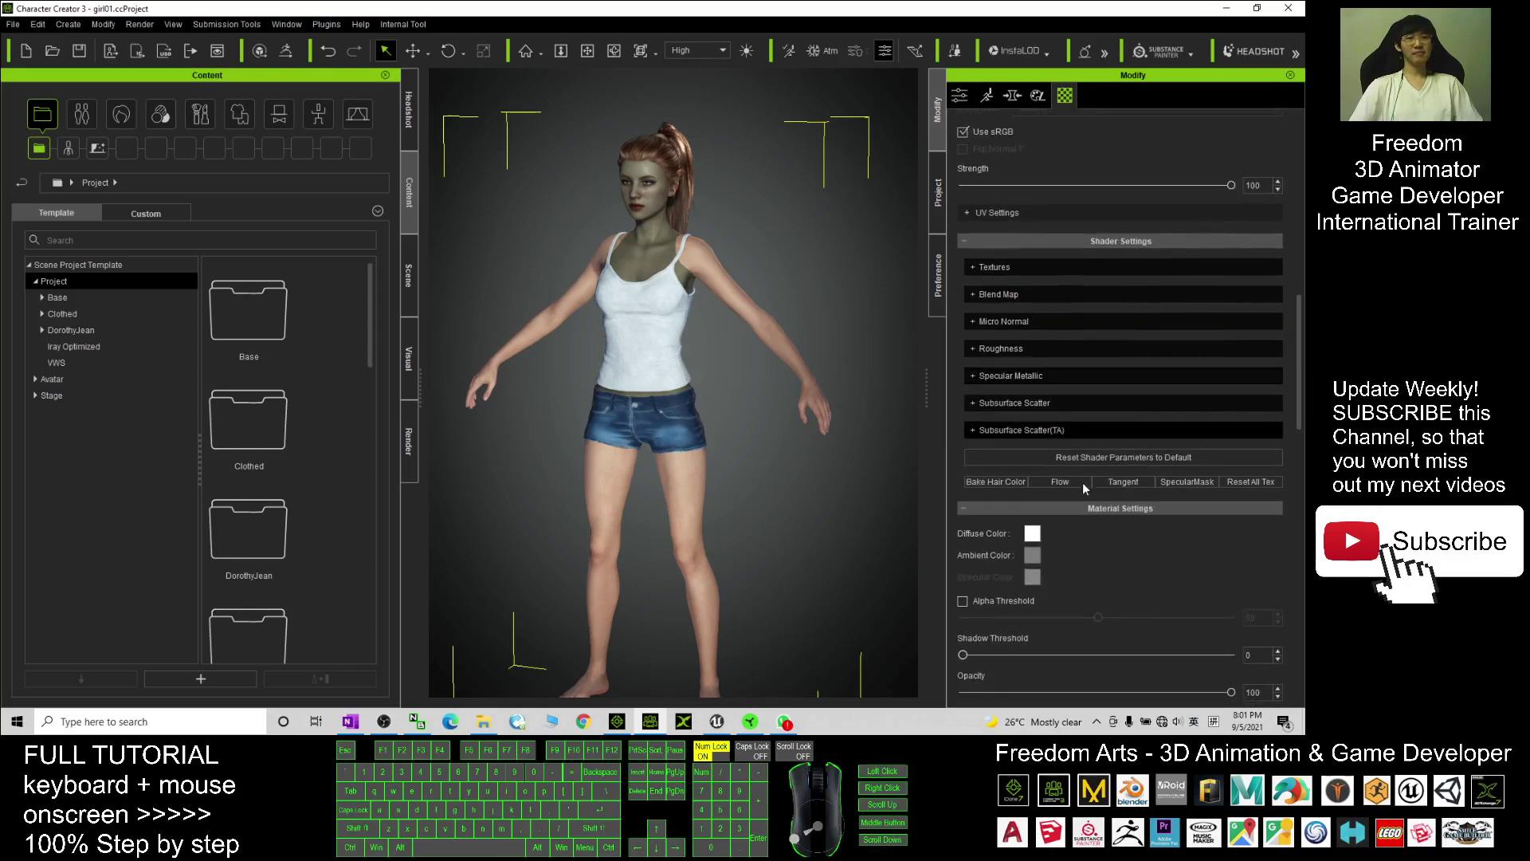
left_click(1033, 533)
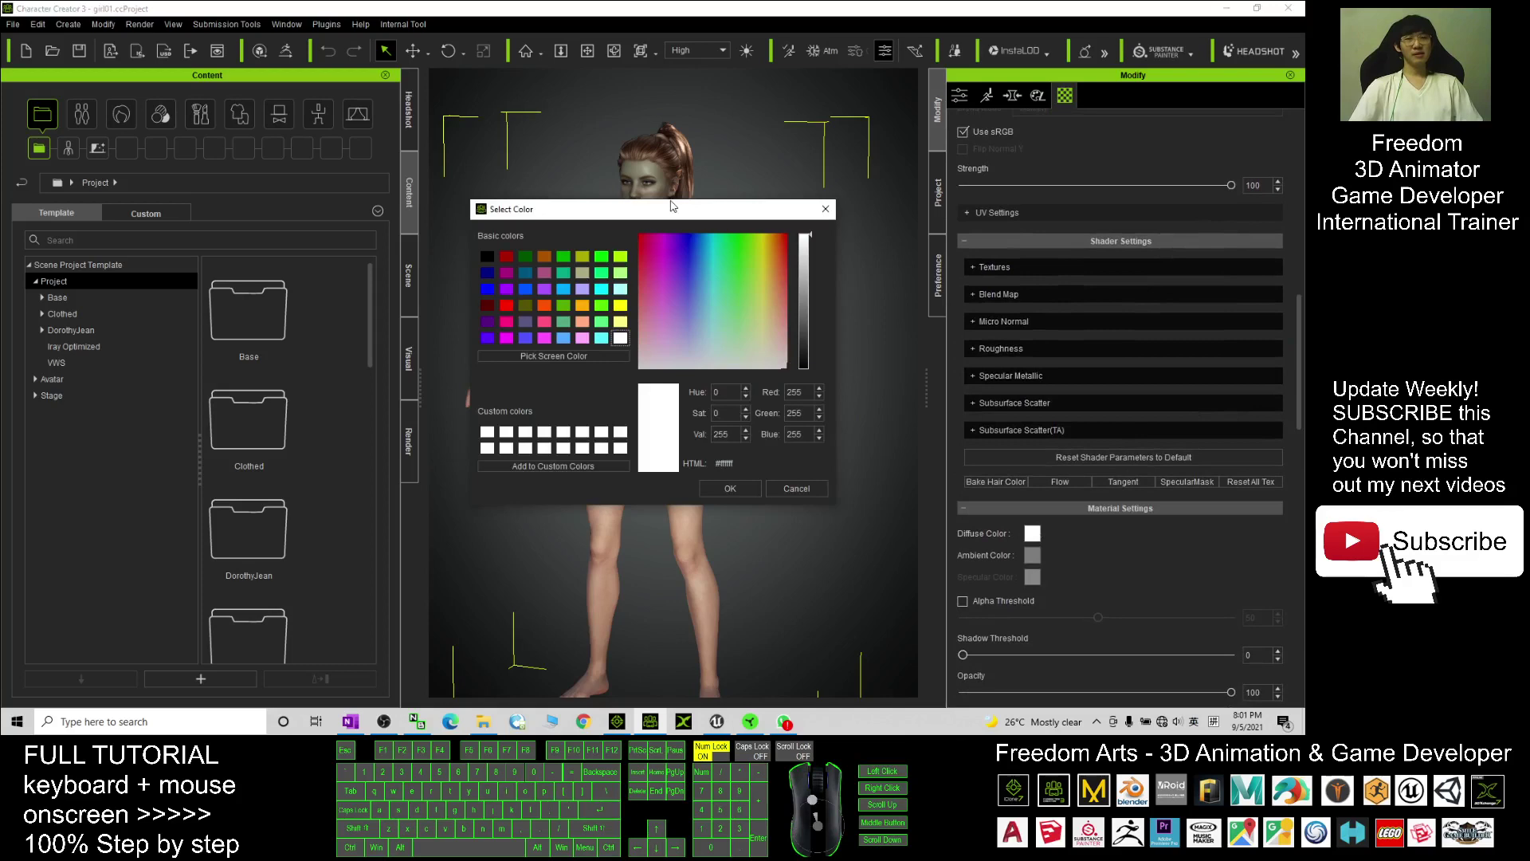
left_click_drag(678, 214, 1035, 215)
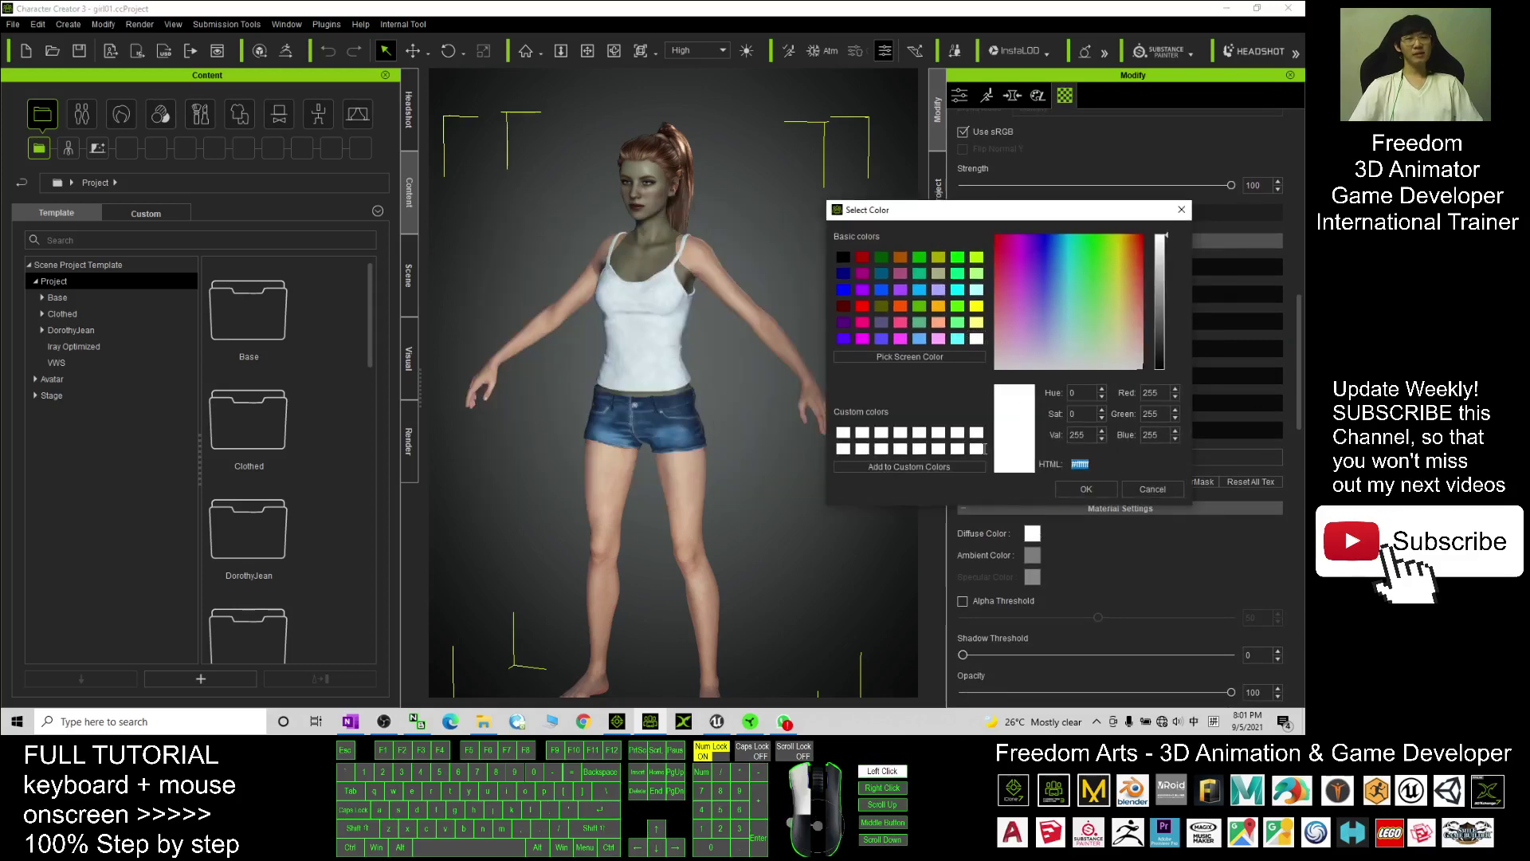
double_click(1082, 464)
key("ctrl+v")
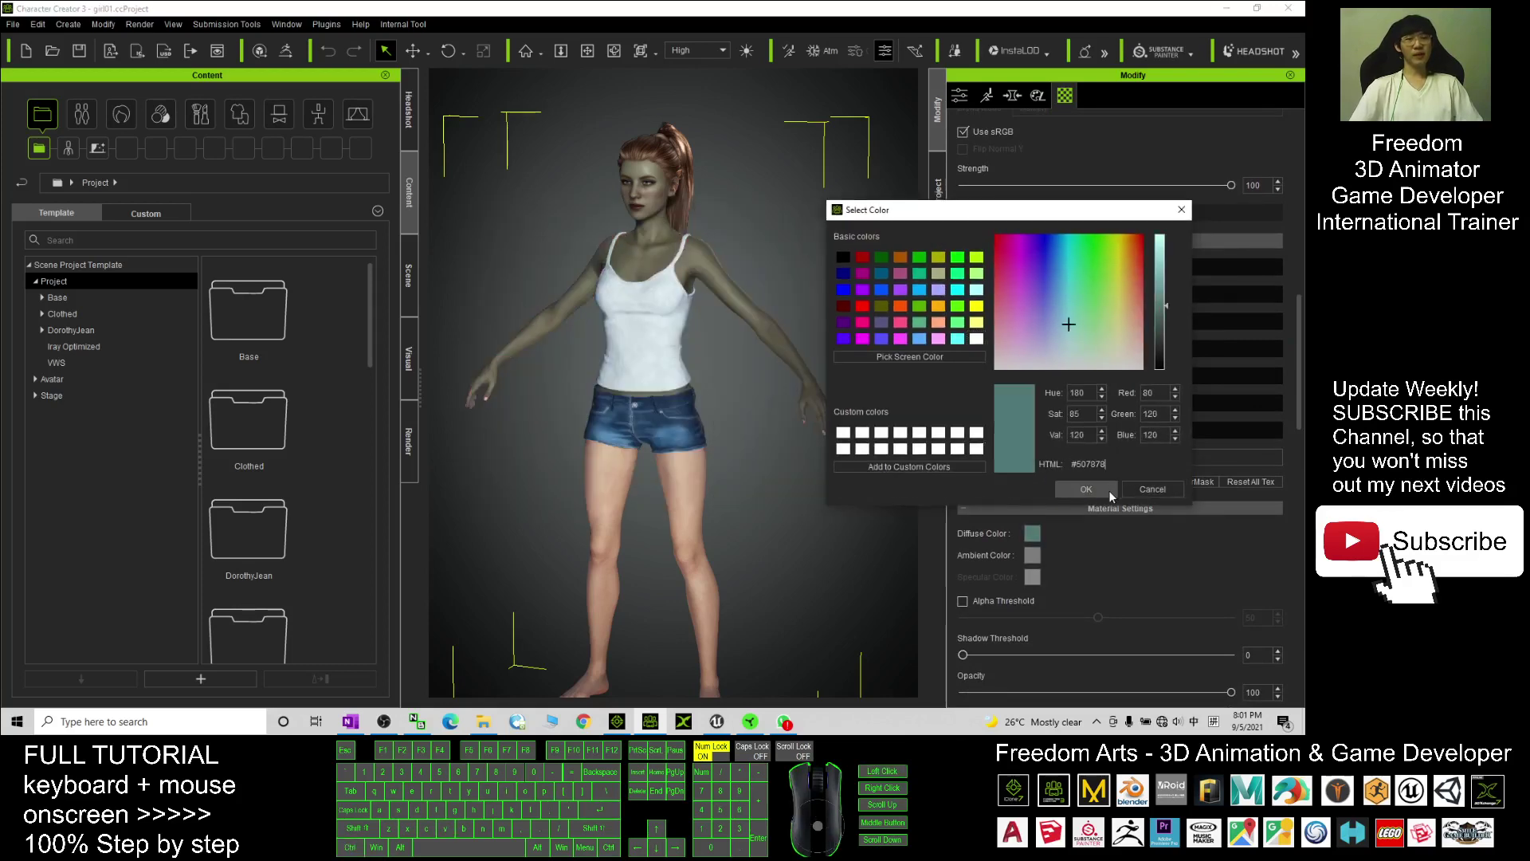
left_click(1107, 490)
Give the Std_Skin_Leg material the same diffuse colour by entering the copied code #507878.
scroll(1301, 407, "up", 10)
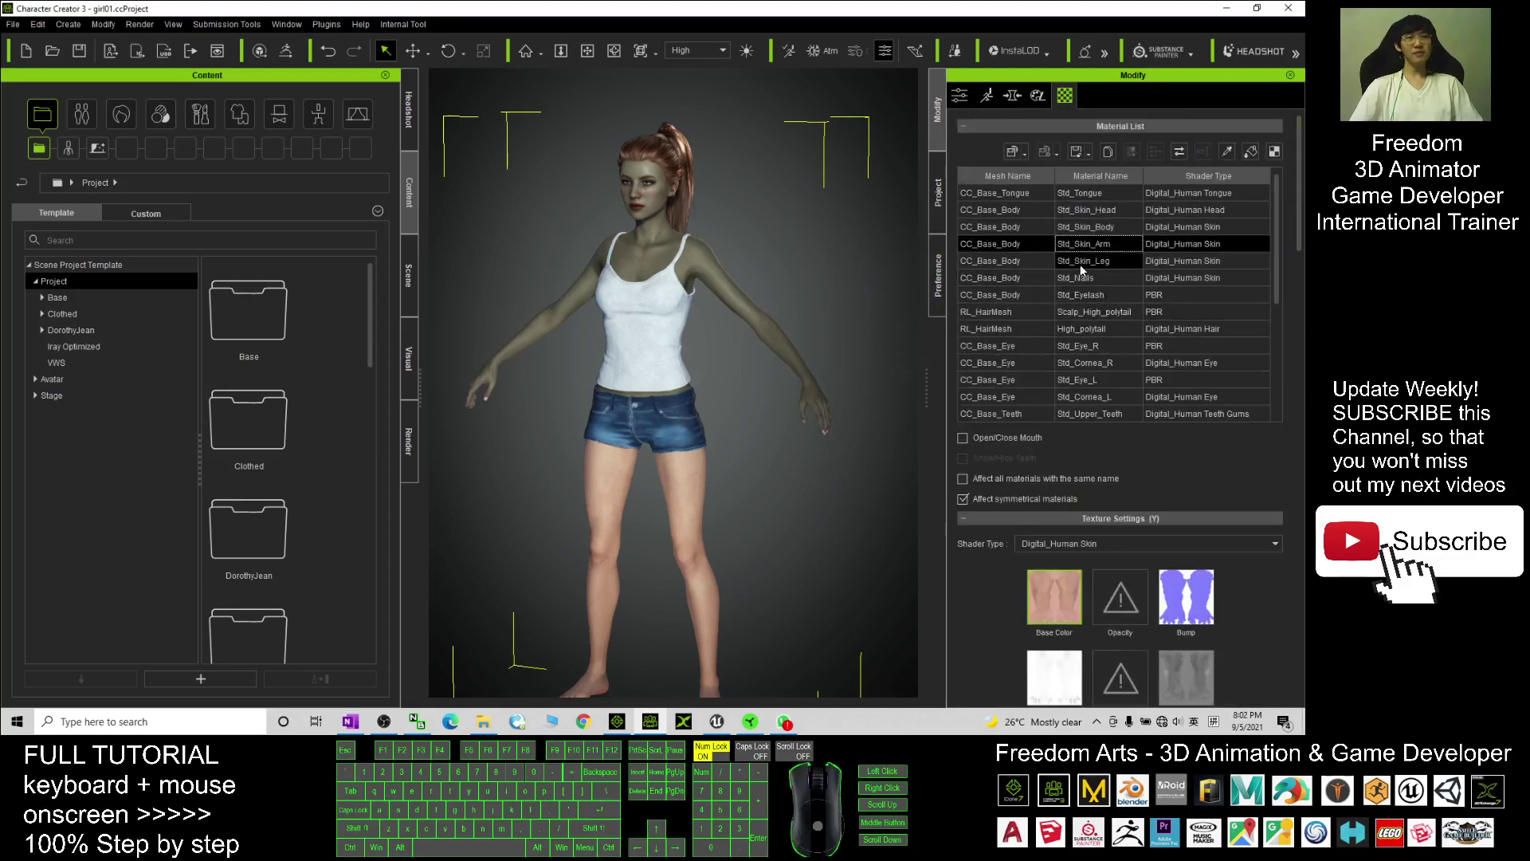
left_click(1077, 265)
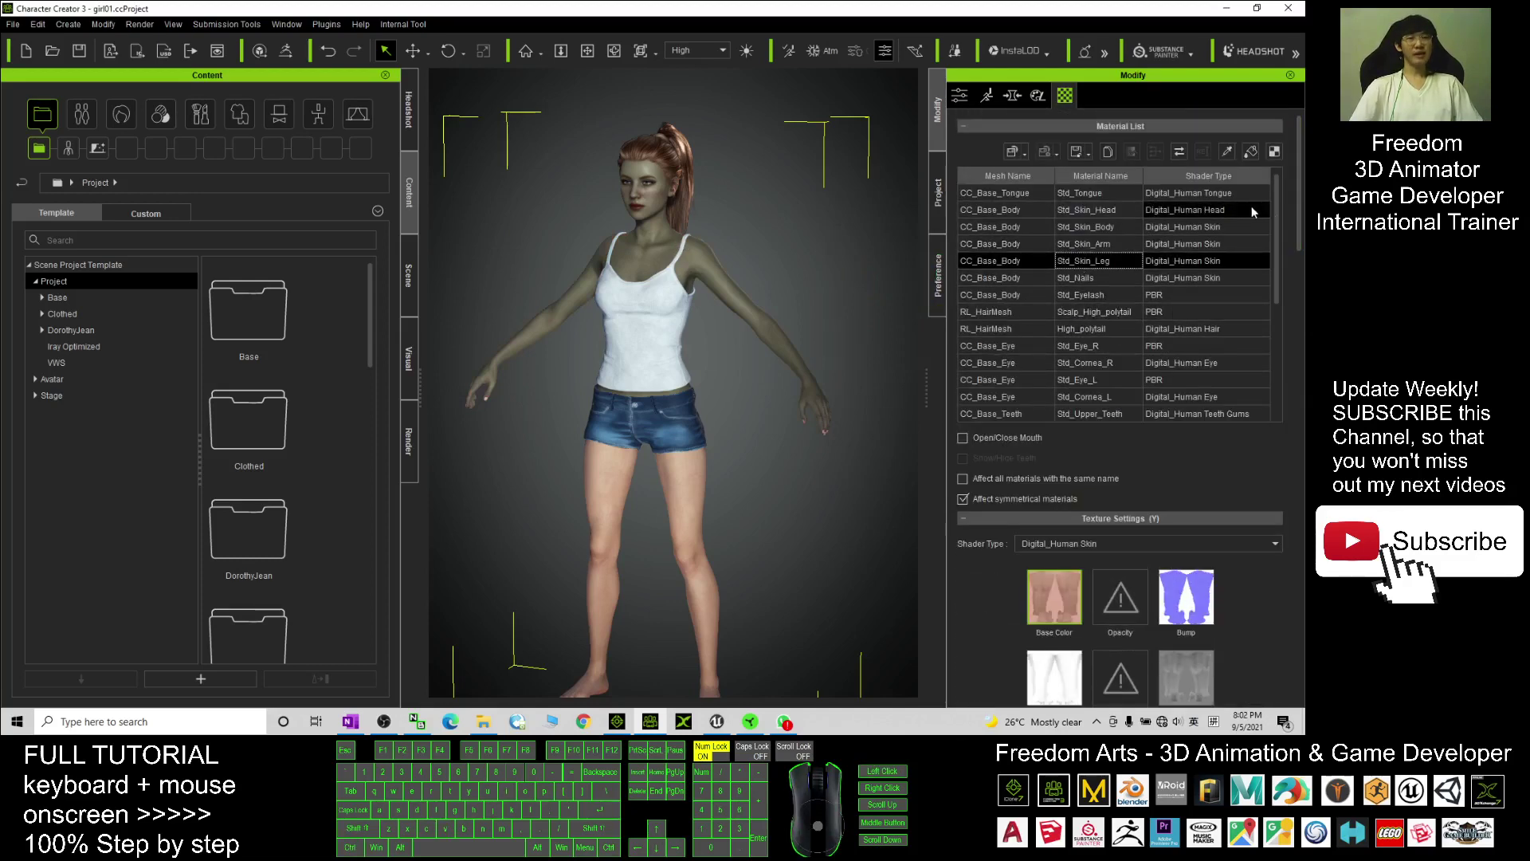
left_click_drag(1296, 189, 1279, 392)
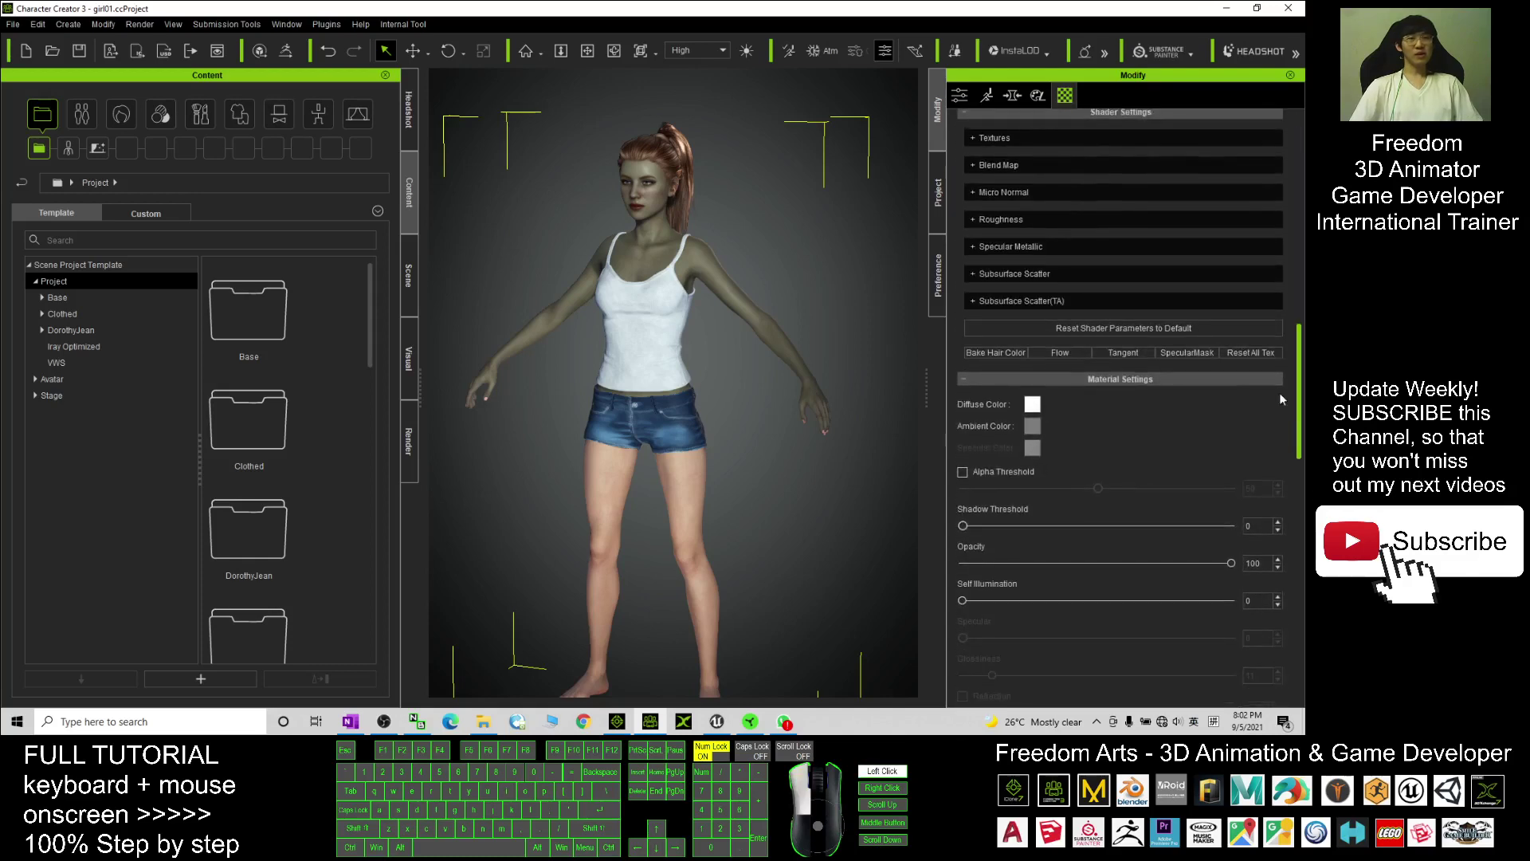
left_click(1033, 402)
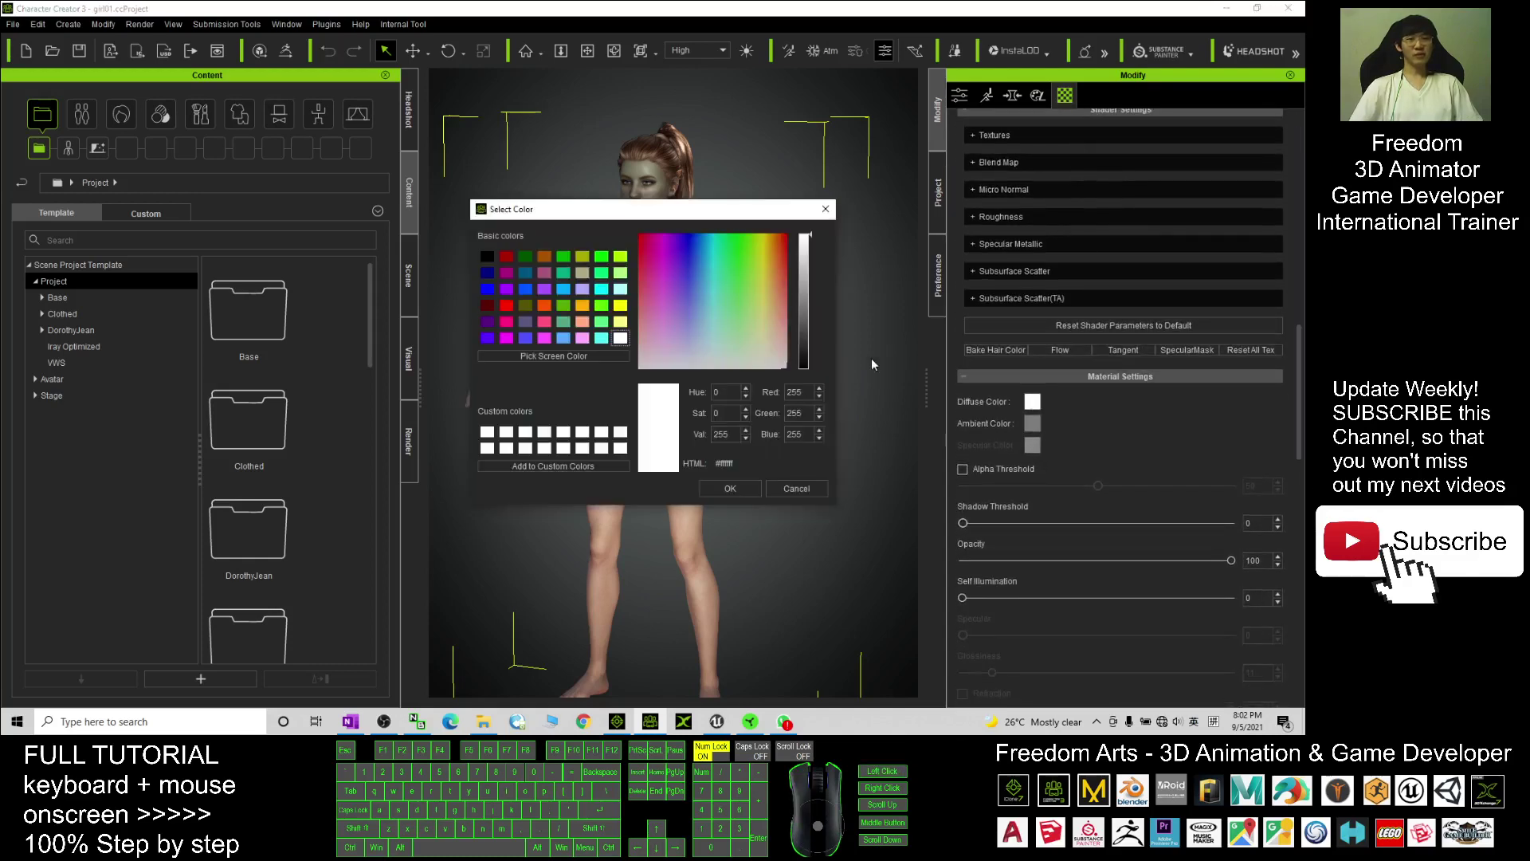
left_click_drag(713, 465, 835, 533)
type("#507878")
left_click(747, 483)
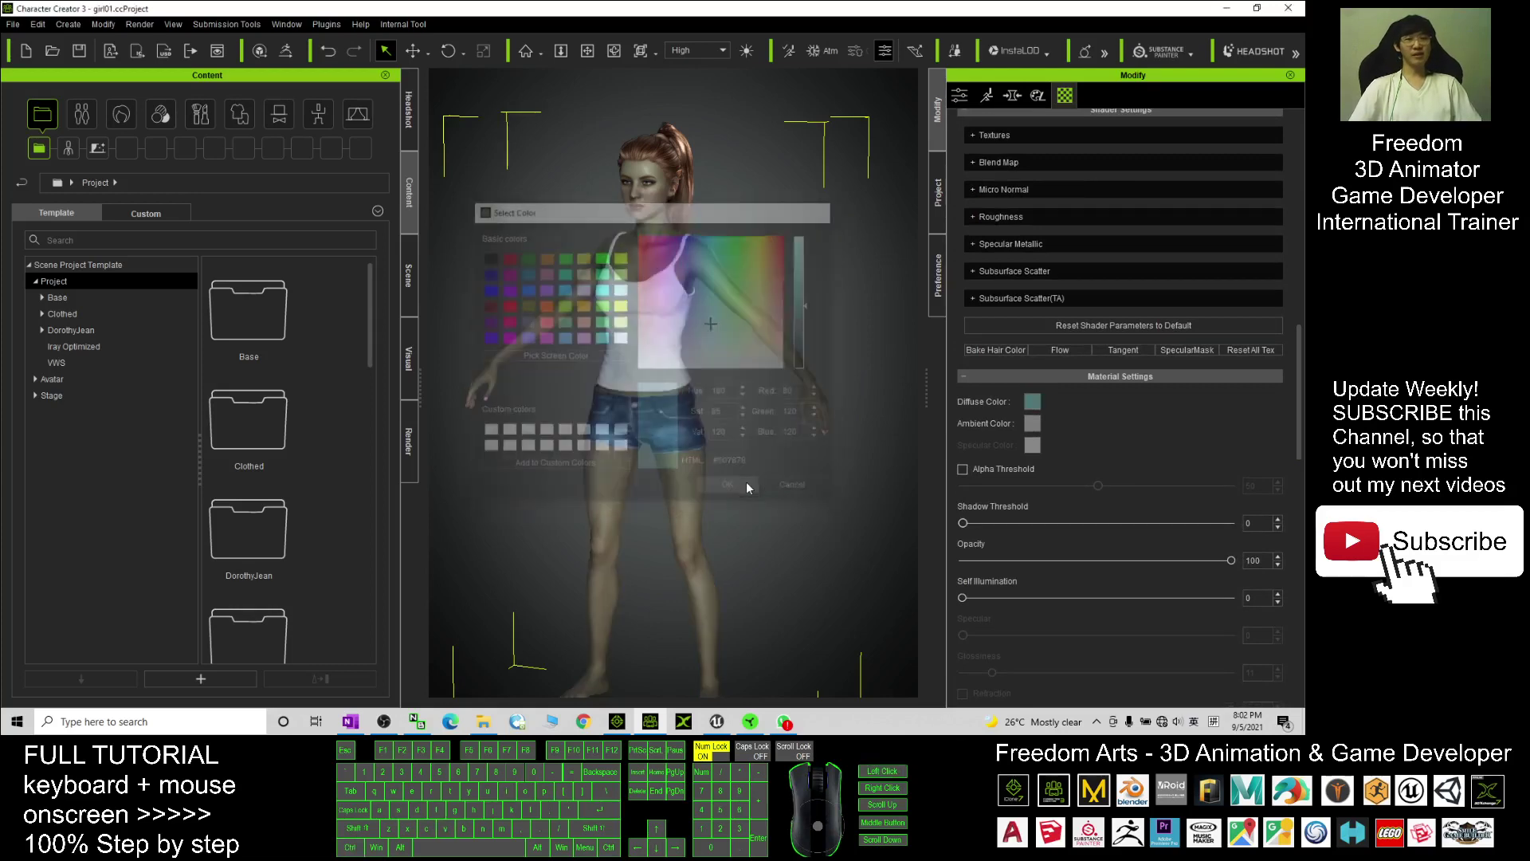
Examine the recoloured skin on the character's whole body, from head to feet.
key("x")
left_click_drag(711, 460, 784, 376)
key("c")
key("x")
key("c")
scroll(784, 376, "down", 2)
key("x")
mouse_move(693, 406)
left_mouse_down()
mouse_move(678, 431)
mouse_move(682, 382)
left_mouse_up()
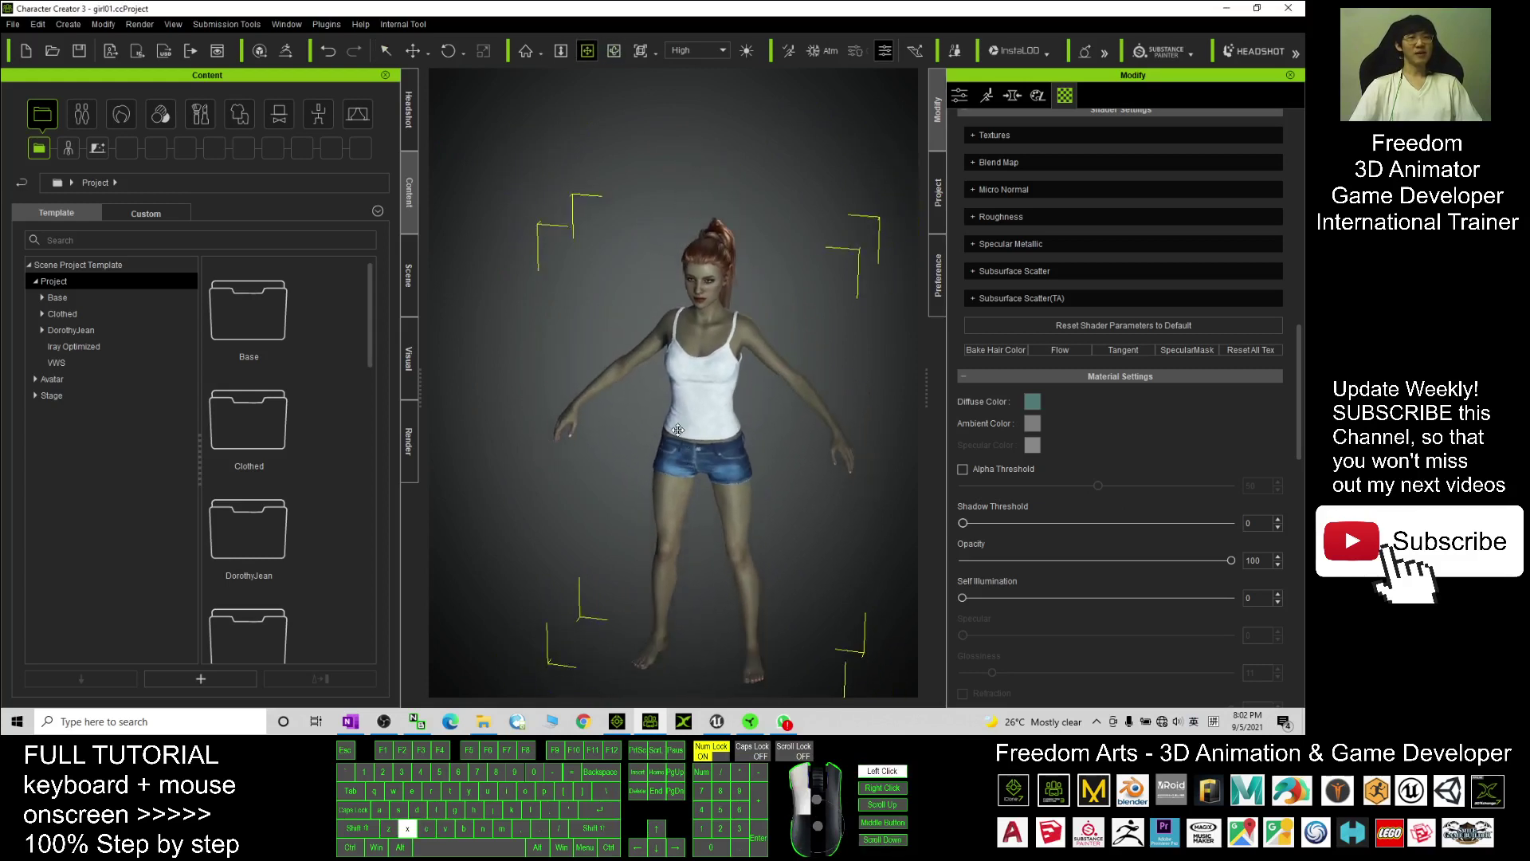
key("c")
left_click_drag(682, 383, 677, 333)
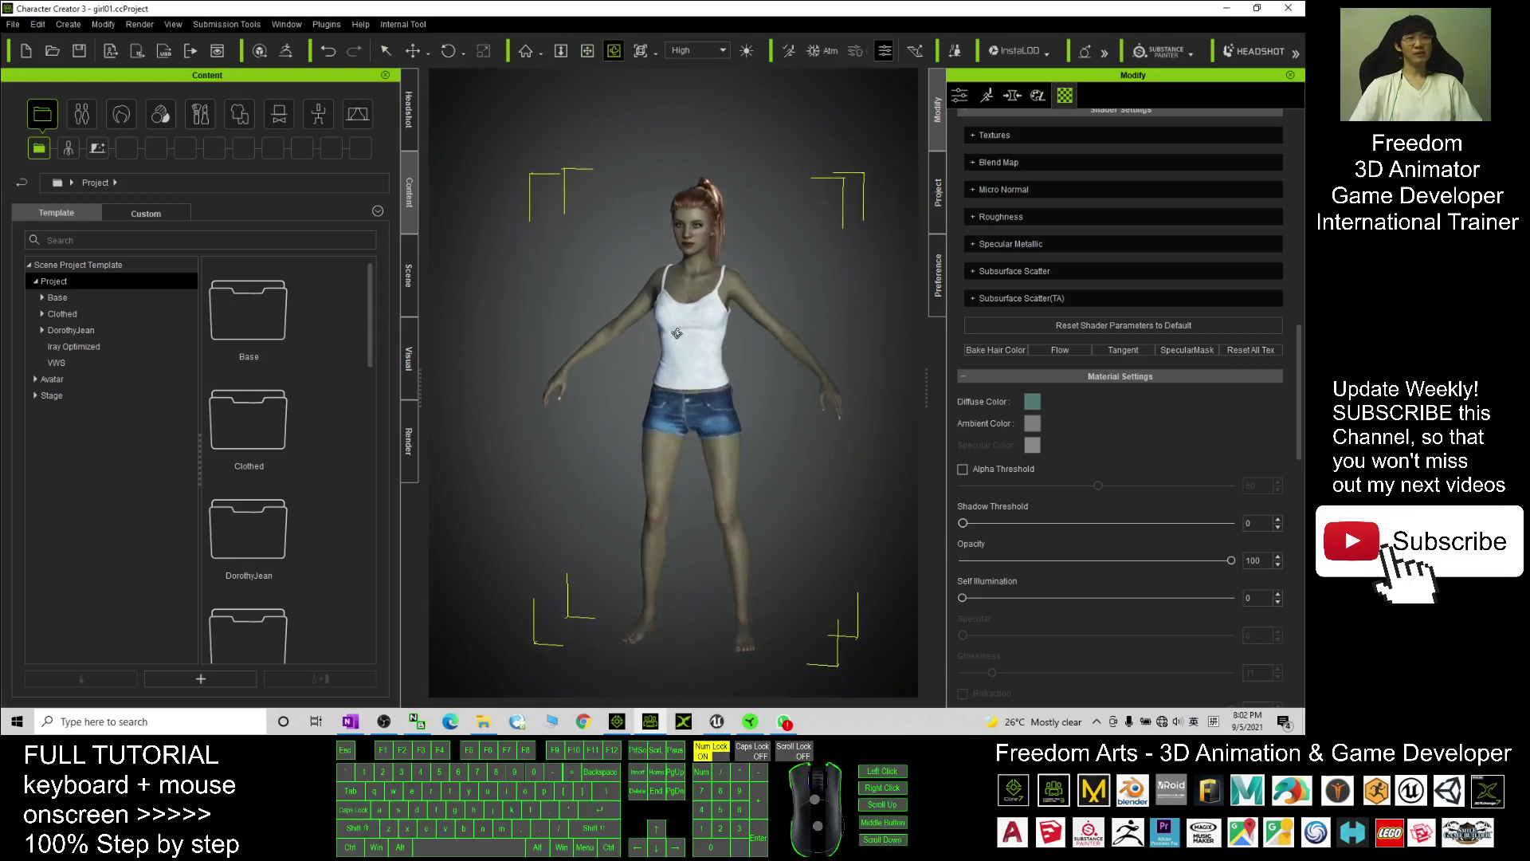
scroll(678, 332, "up", 3)
Select the white camisole on the character and bring up its material list and texture settings.
left_click(699, 307)
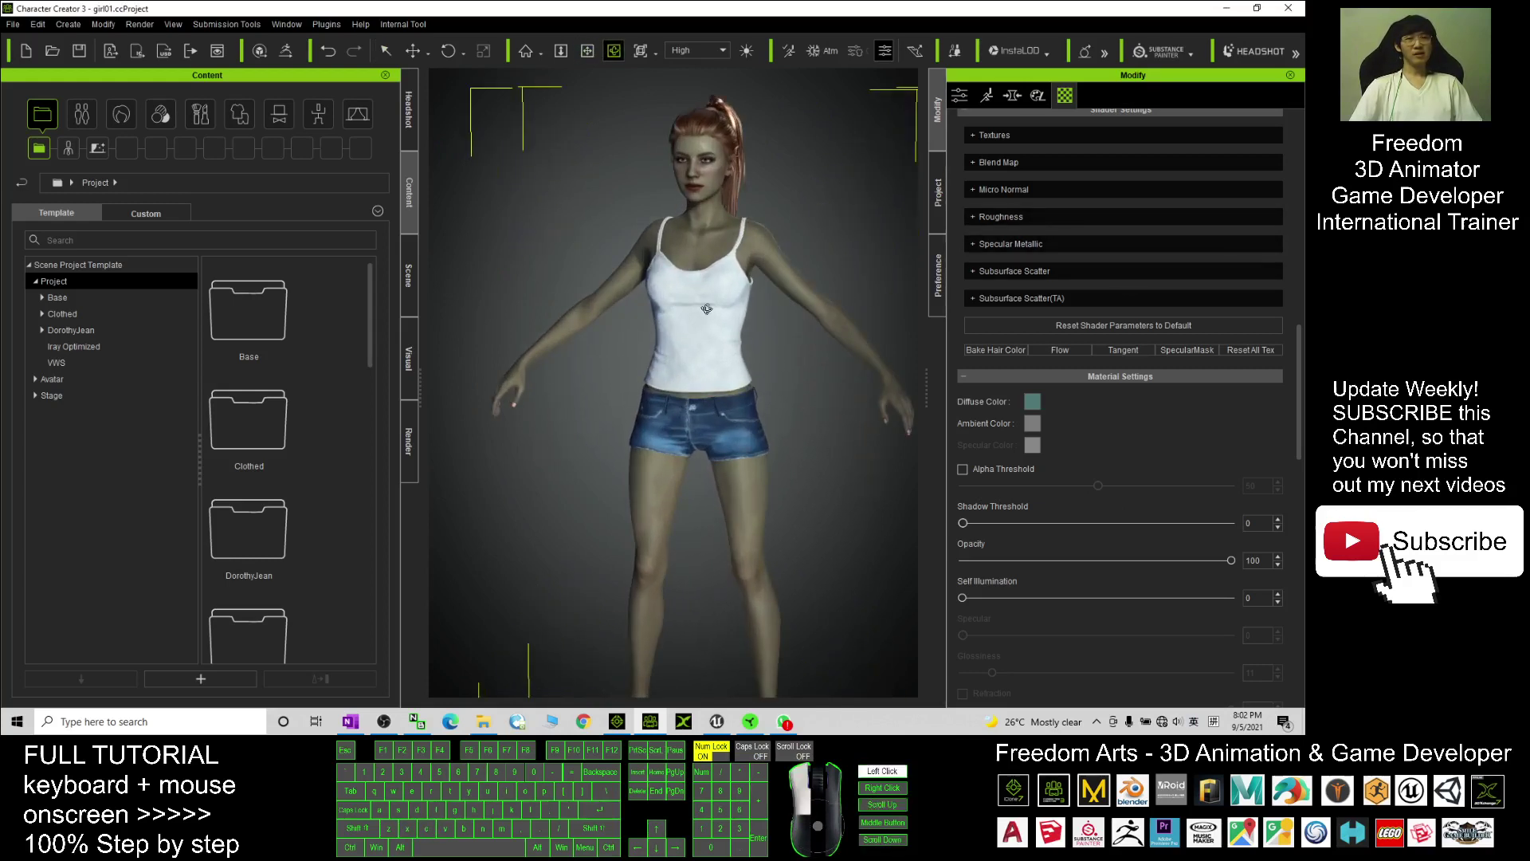
key("q")
left_click(701, 308)
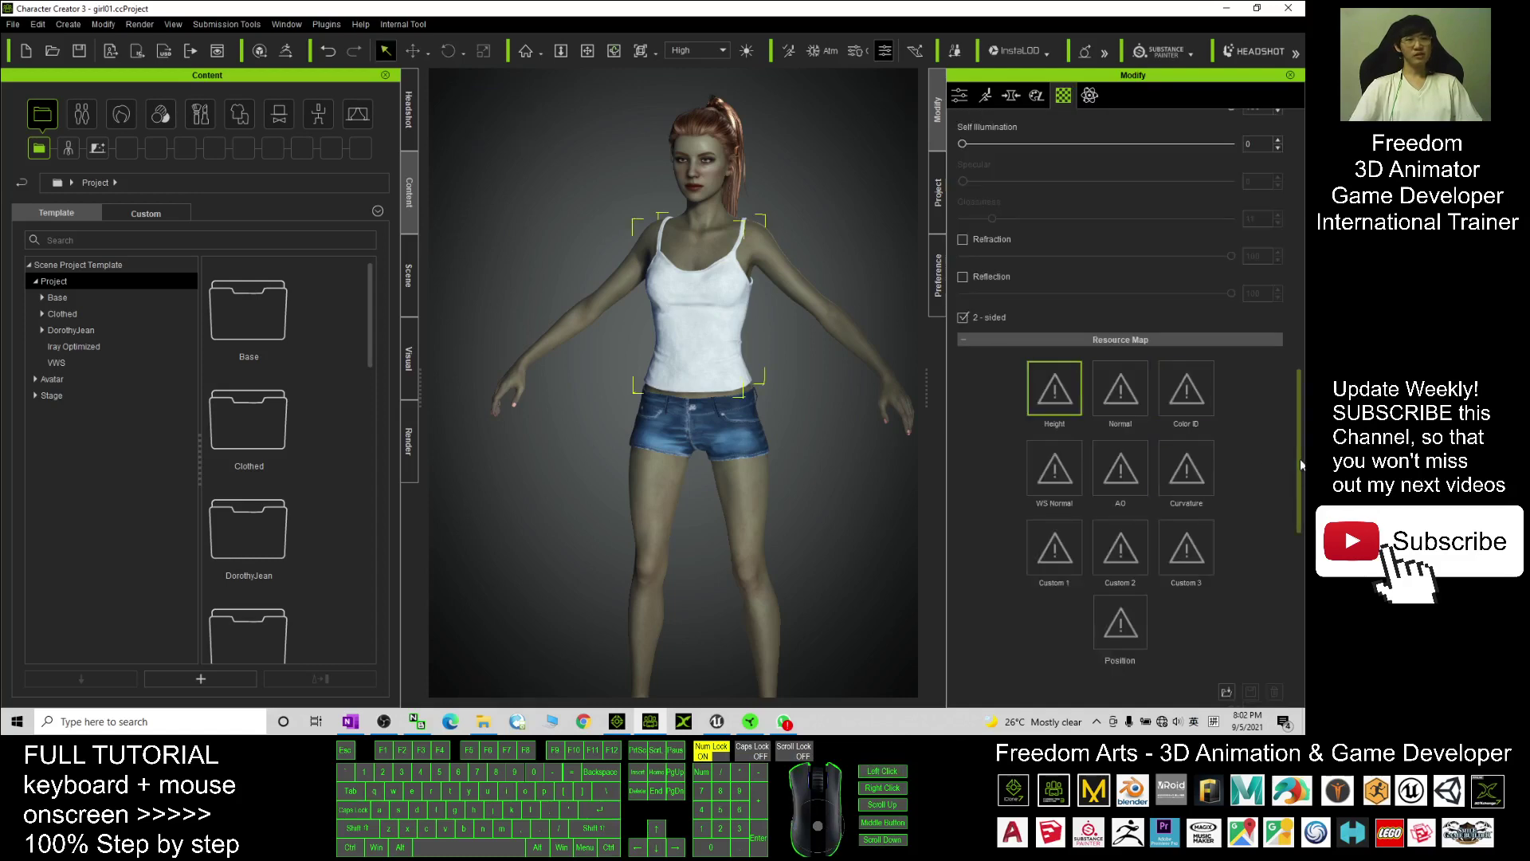
left_click_drag(1301, 464, 1302, 211)
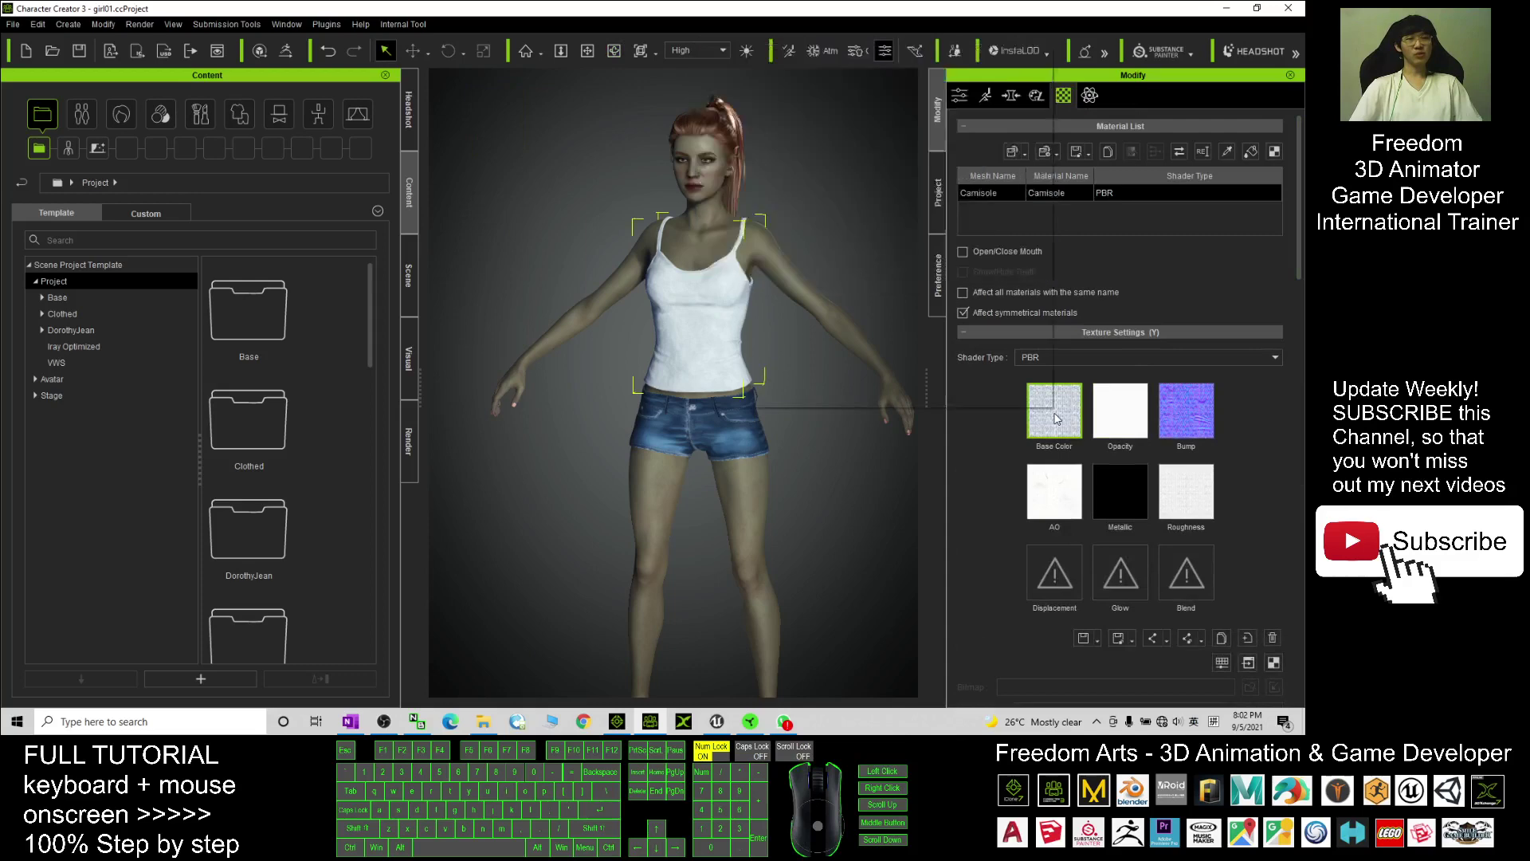
mouse_move(1057, 417)
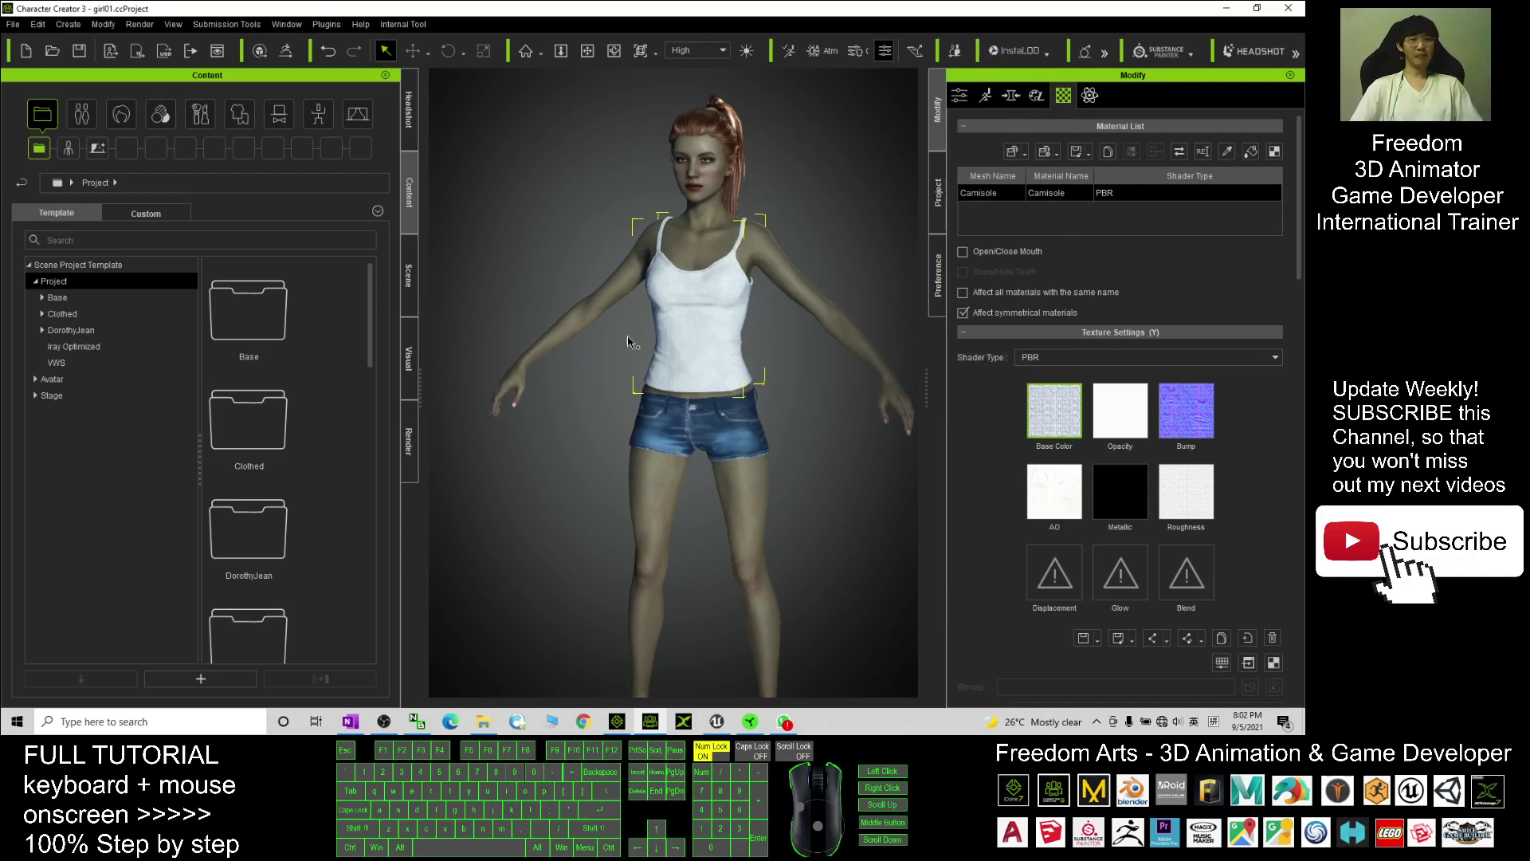
scroll(632, 344, "down", 2)
key("x")
left_click_drag(835, 467, 719, 402)
key("c")
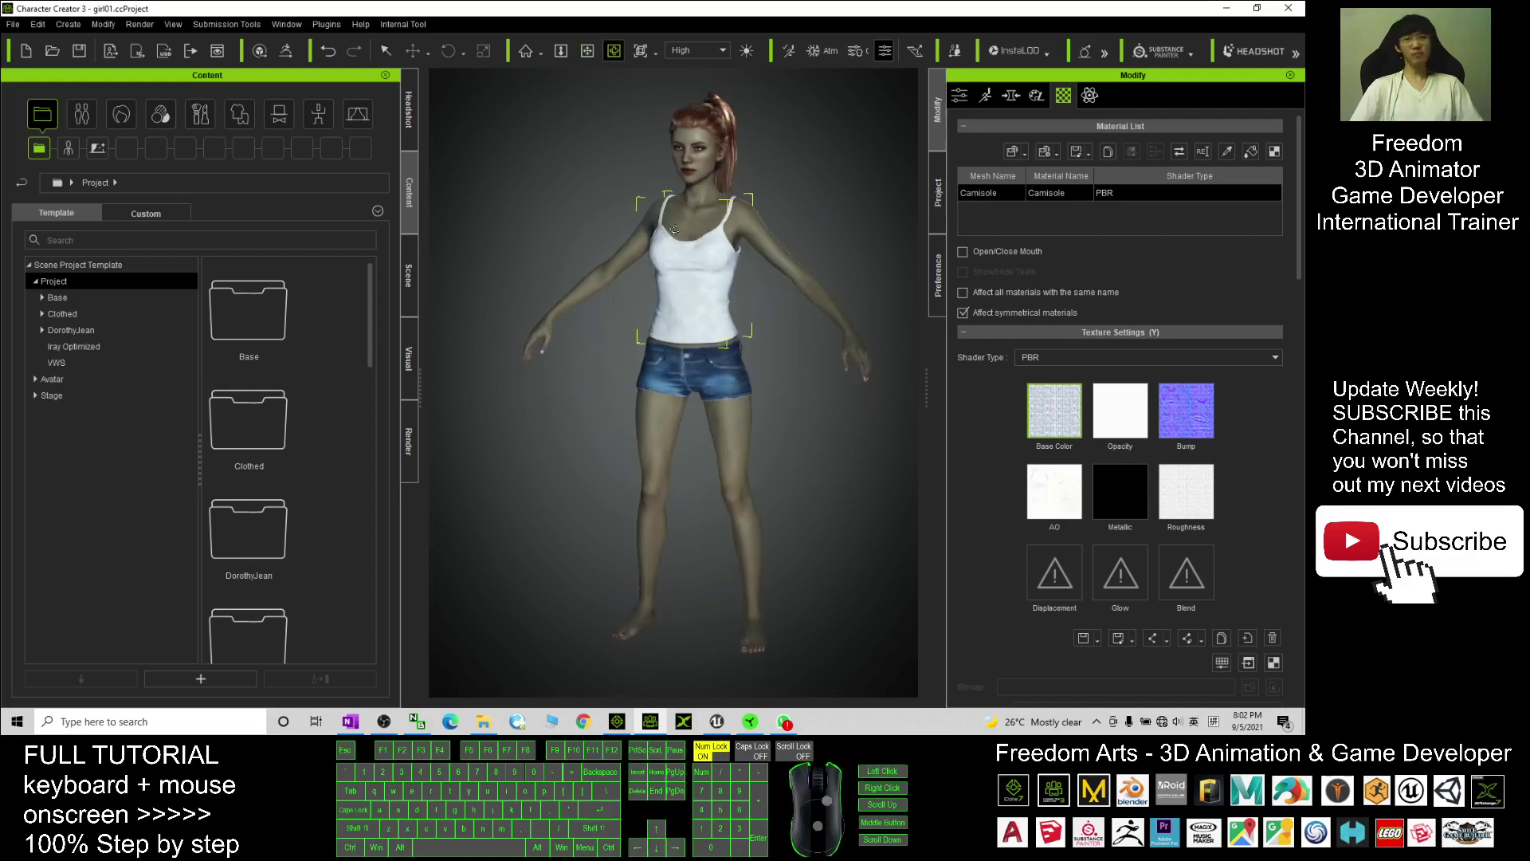
left_click_drag(689, 318, 631, 355)
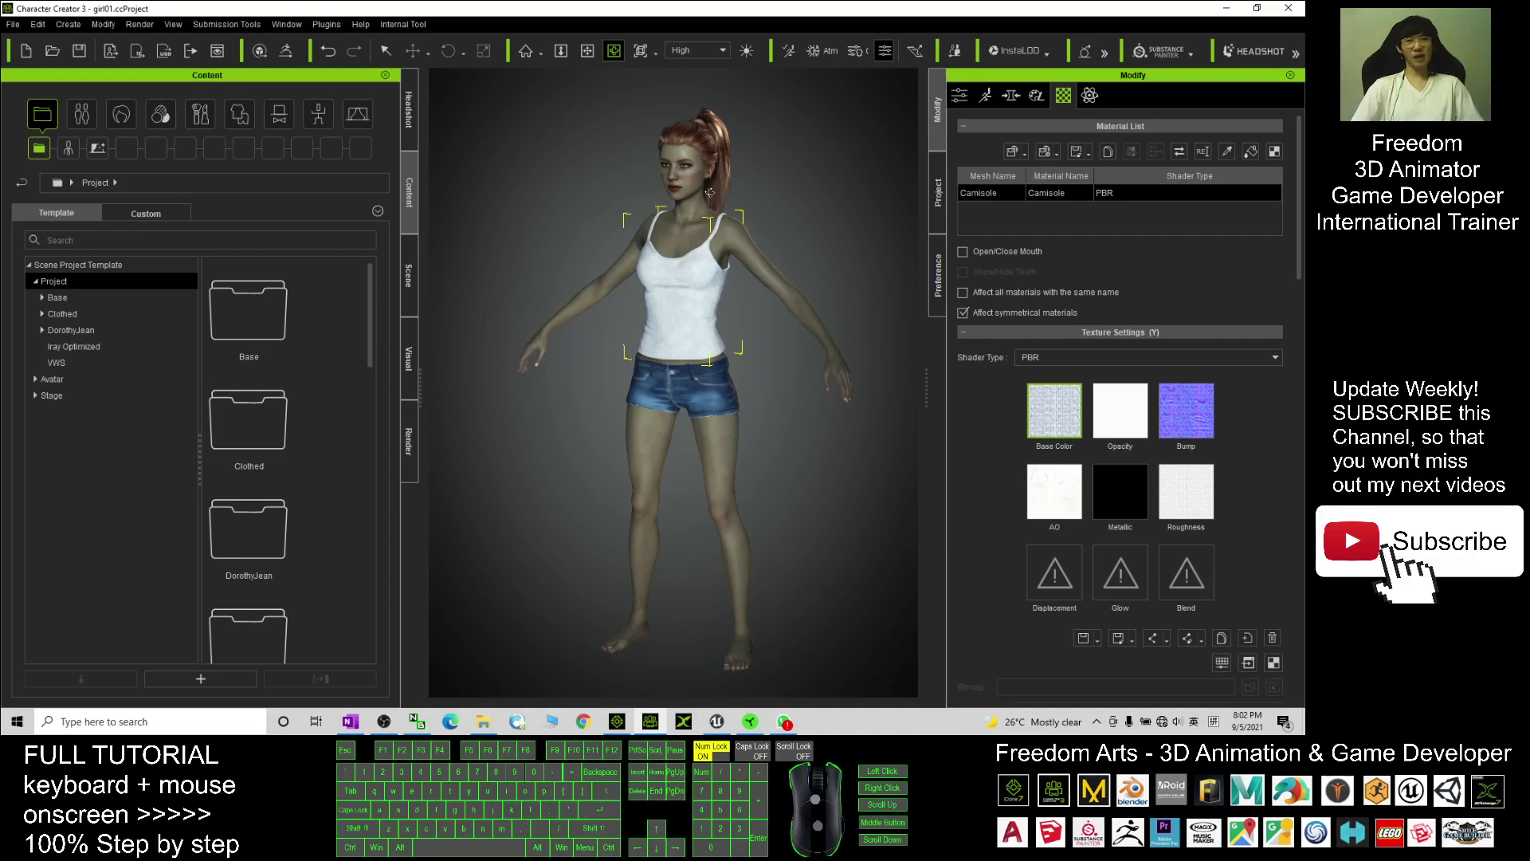
Examine the character's white camisole and denim shorts up close, then her recoloured body as a whole.
scroll(719, 297, "up", 3)
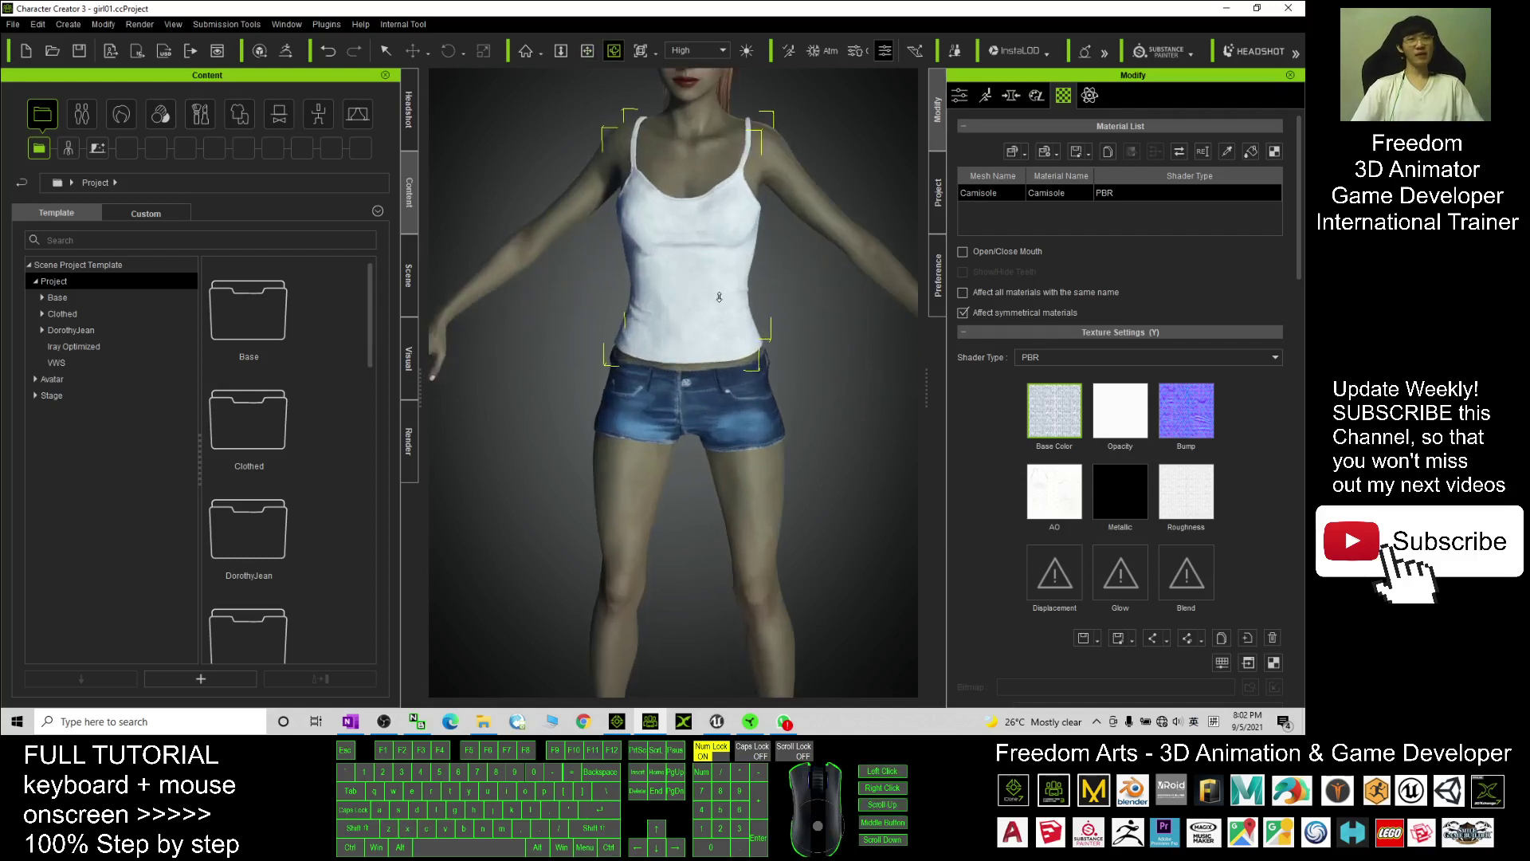
left_click_drag(719, 297, 717, 382)
scroll(470, 530, "down", 5)
key("x")
key("c")
key("x")
left_click_drag(718, 383, 719, 402)
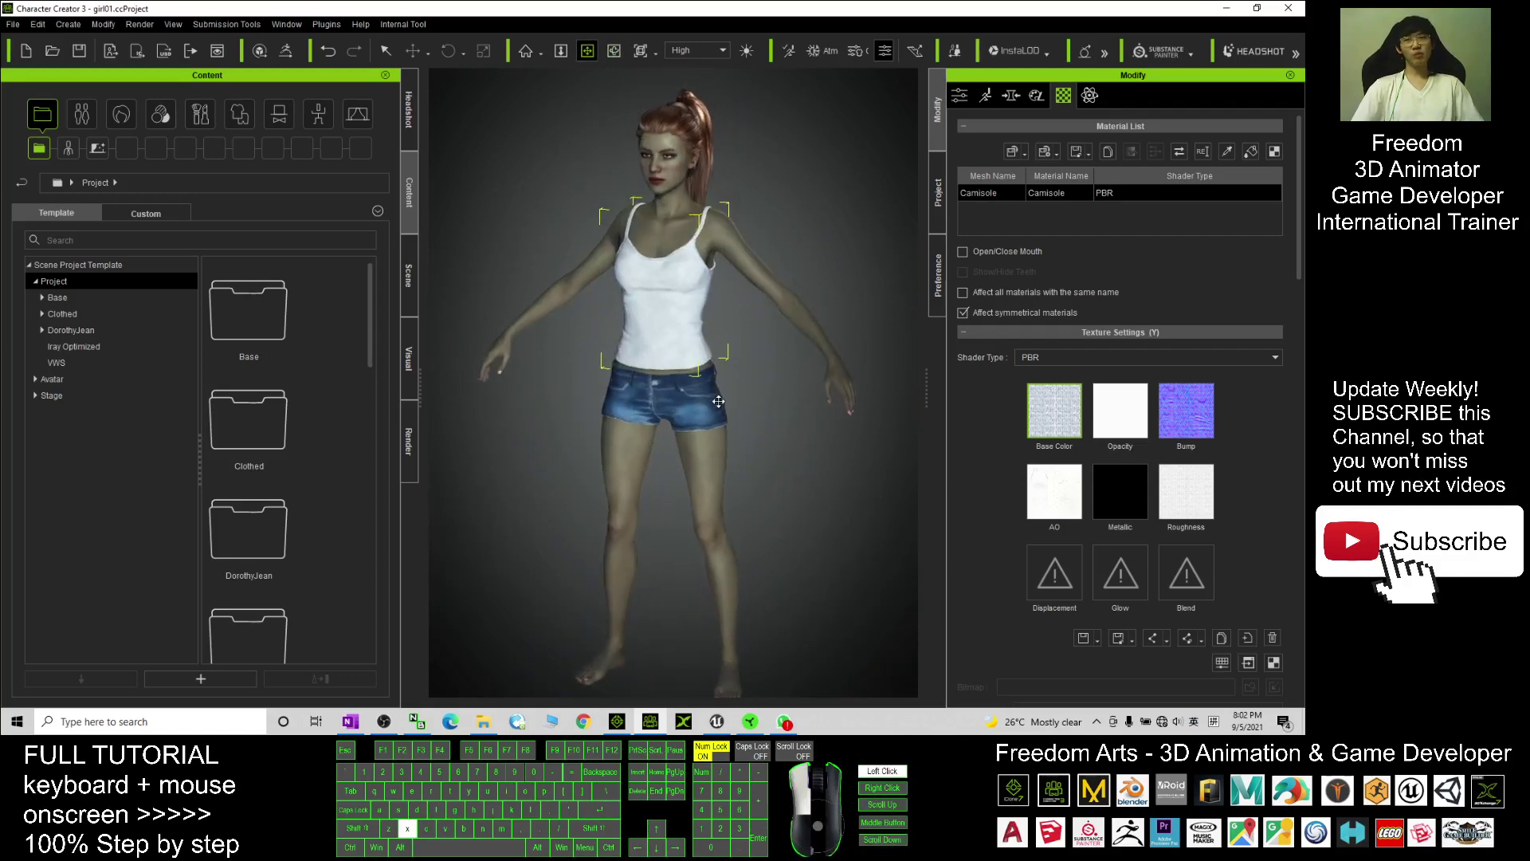
Send the recoloured character from Character Creator to iClone and switch to iClone with the character loaded.
left_click(617, 721)
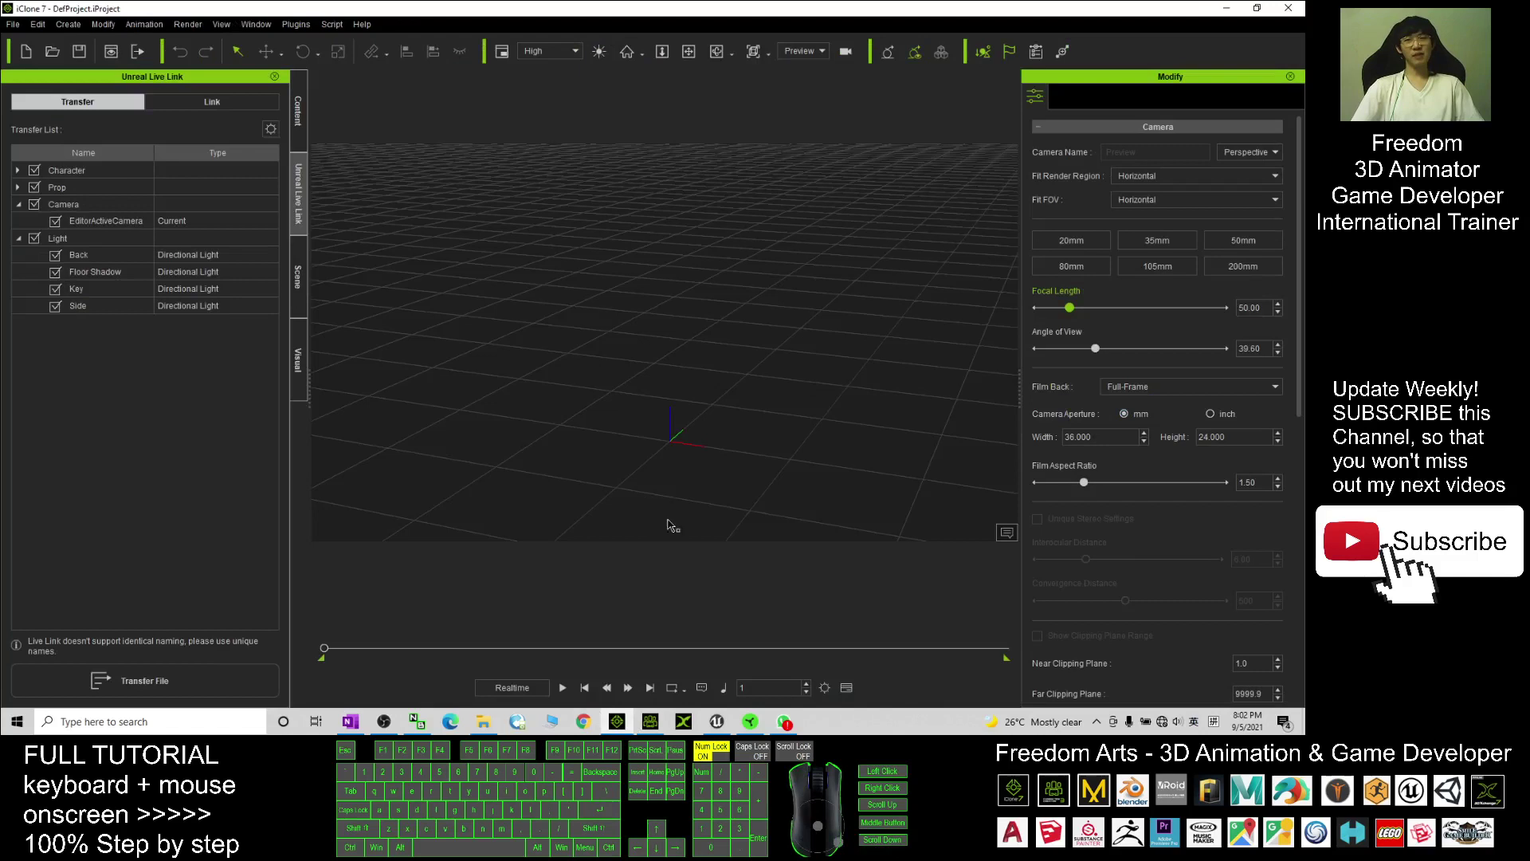
left_click(651, 721)
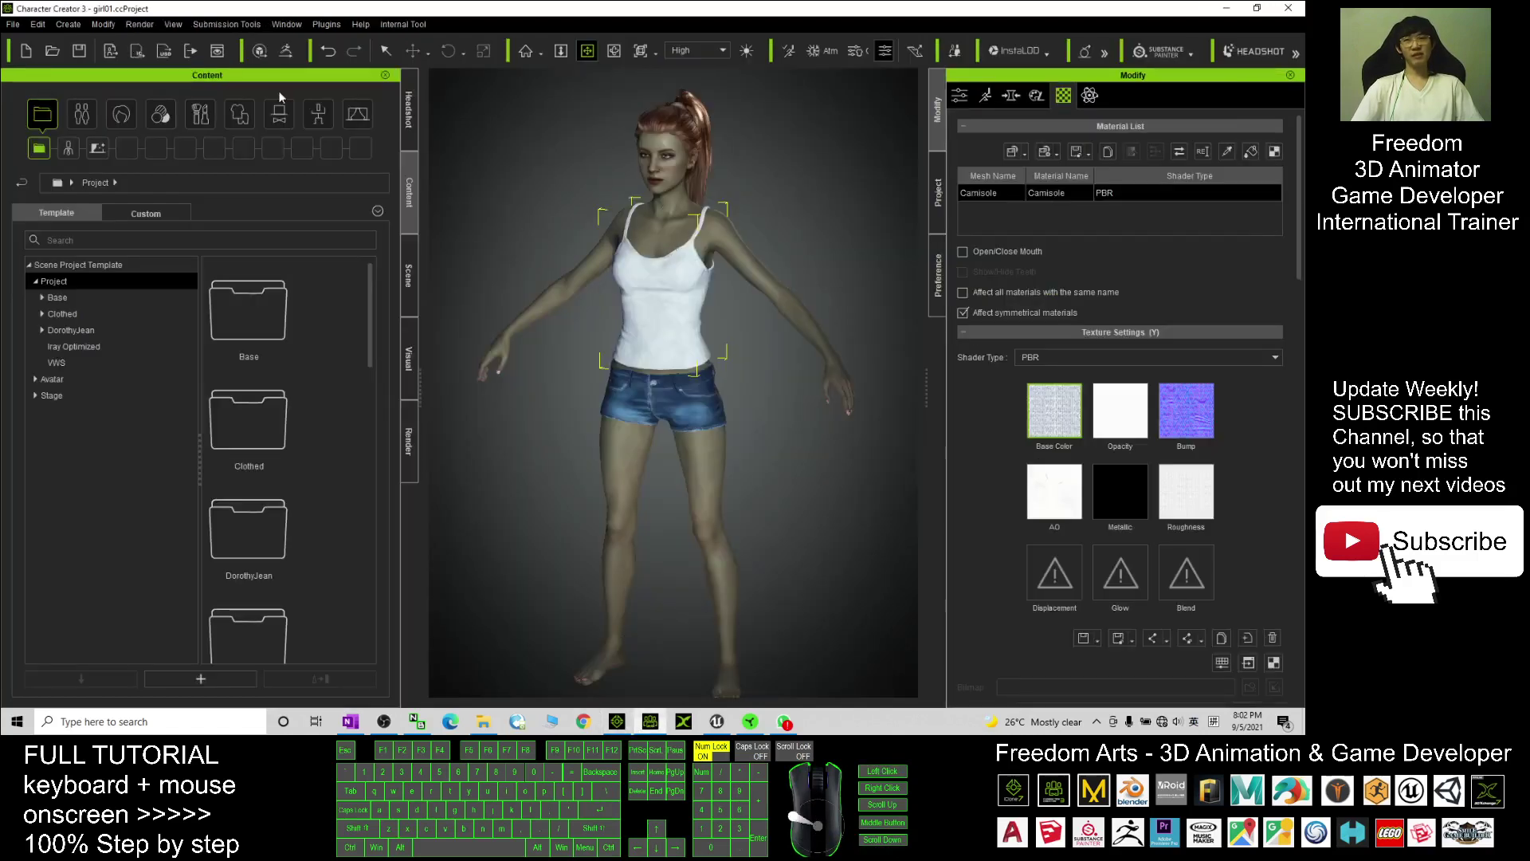
left_click(138, 51)
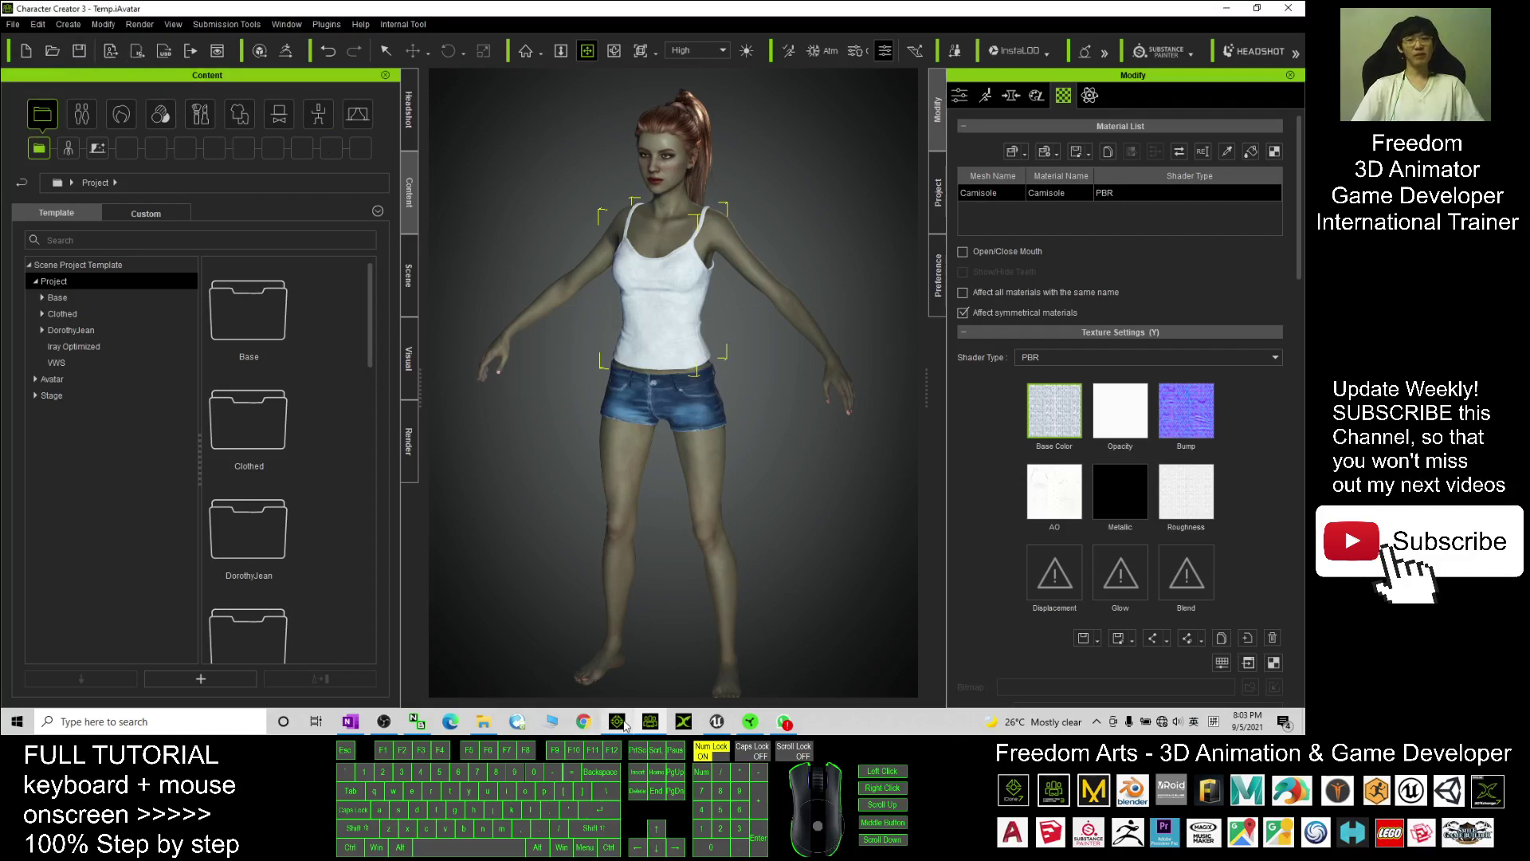
left_click(625, 725)
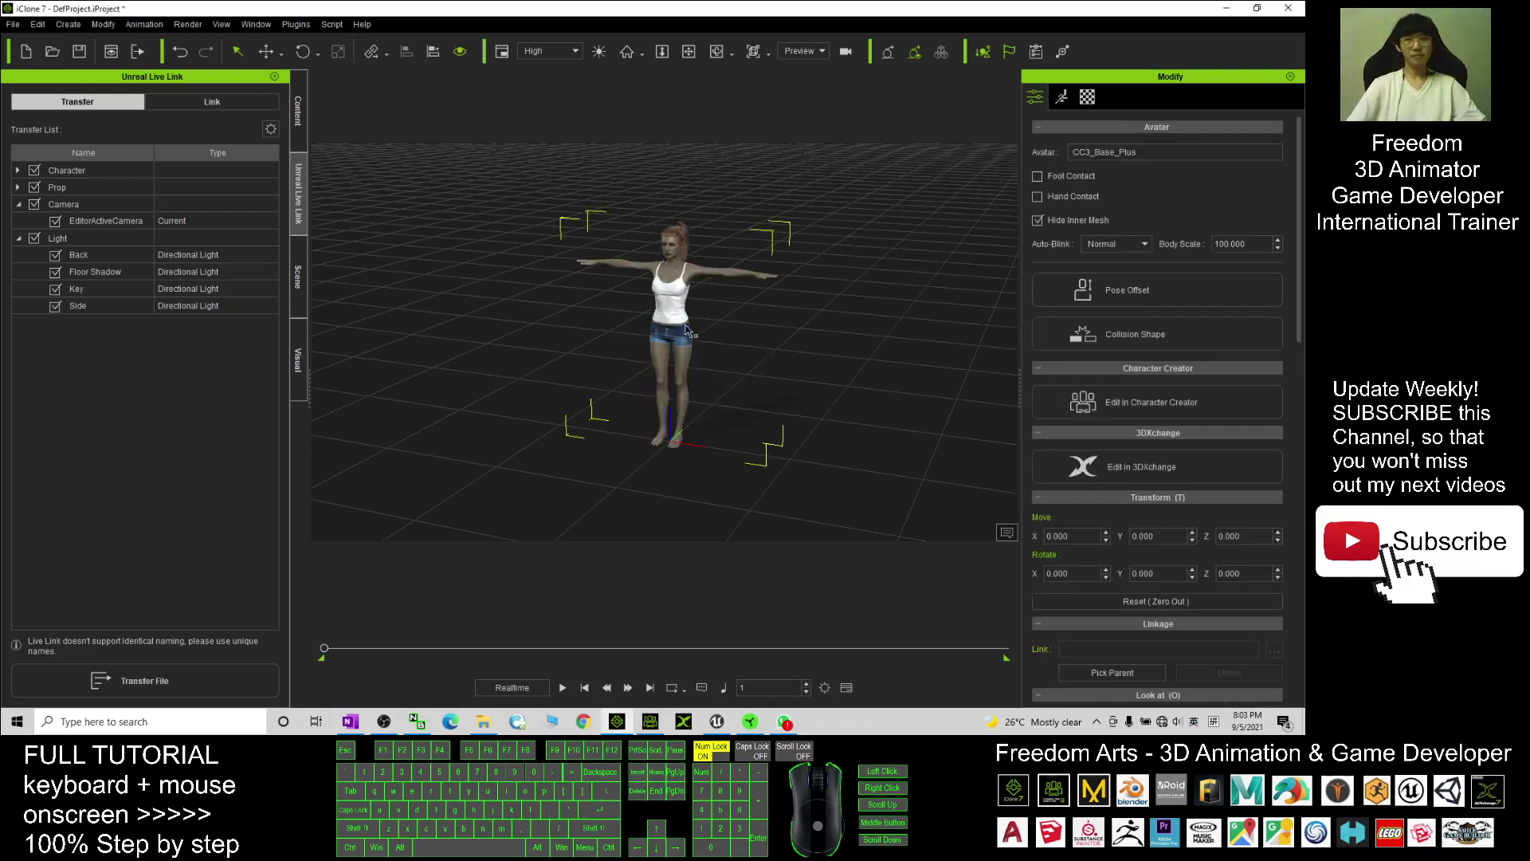
Inspect the transferred character in the iClone scene up close and from the front.
scroll(694, 326, "up", 6)
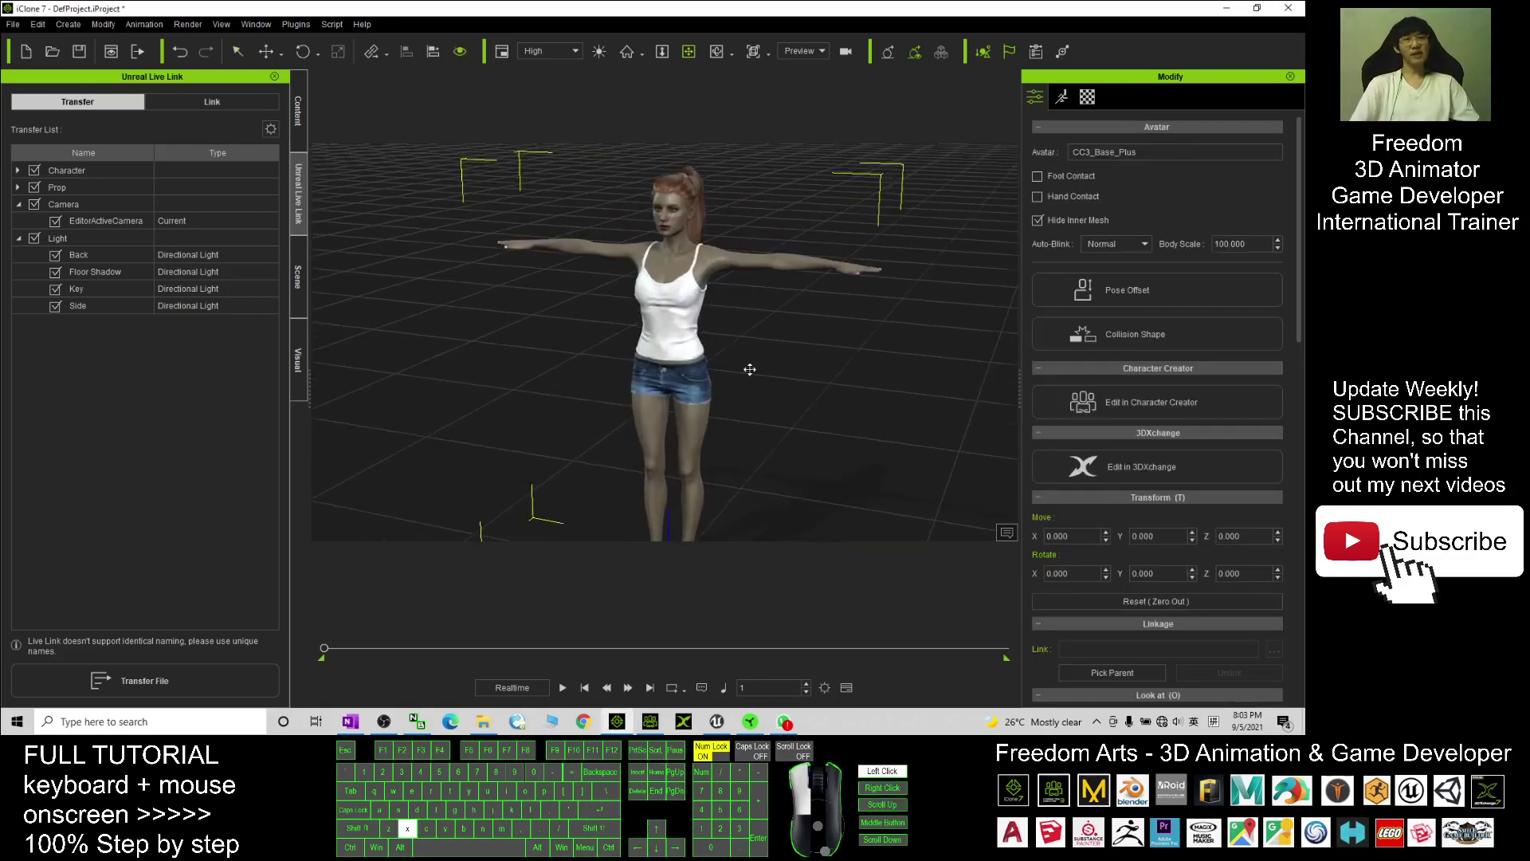
scroll(727, 372, "up", 5)
key("x")
left_click_drag(712, 339, 956, 311)
key("c")
scroll(701, 346, "down", 6)
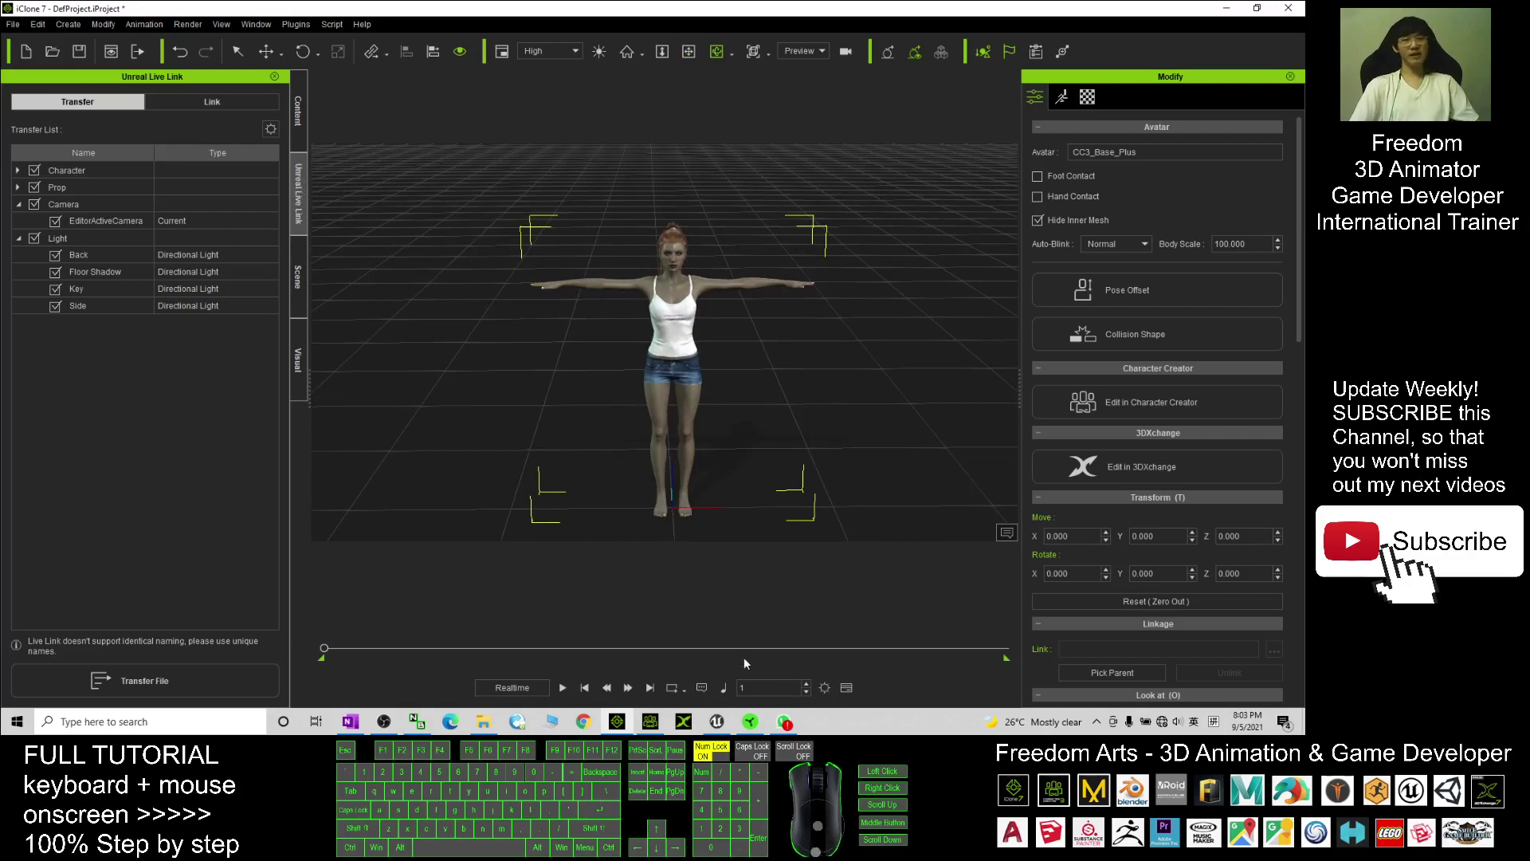
Switch to the Unreal Editor project with the ThirdPersonExampleMap level open.
left_click(717, 720)
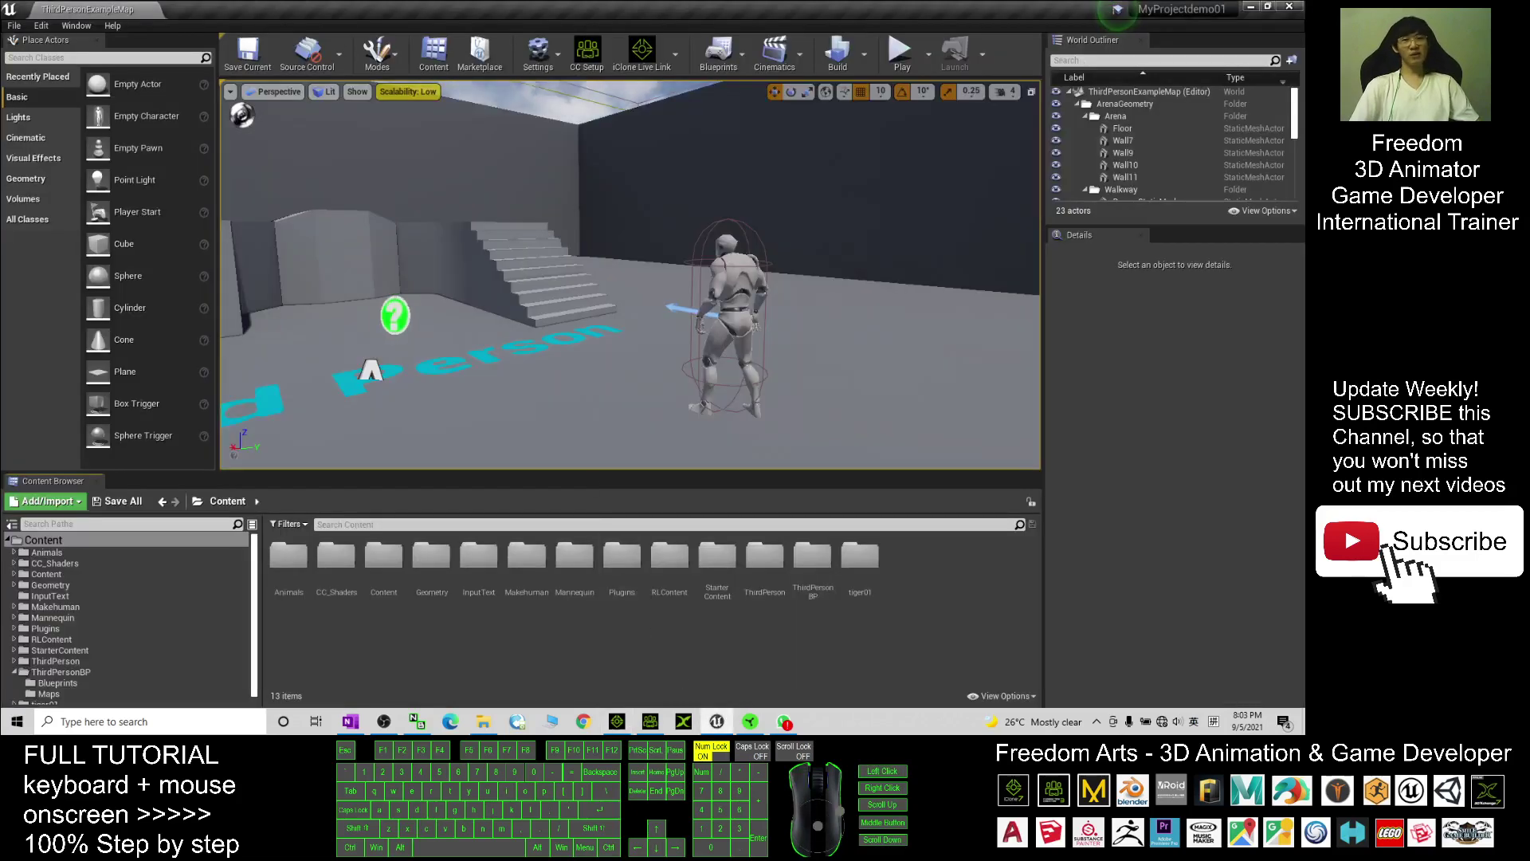